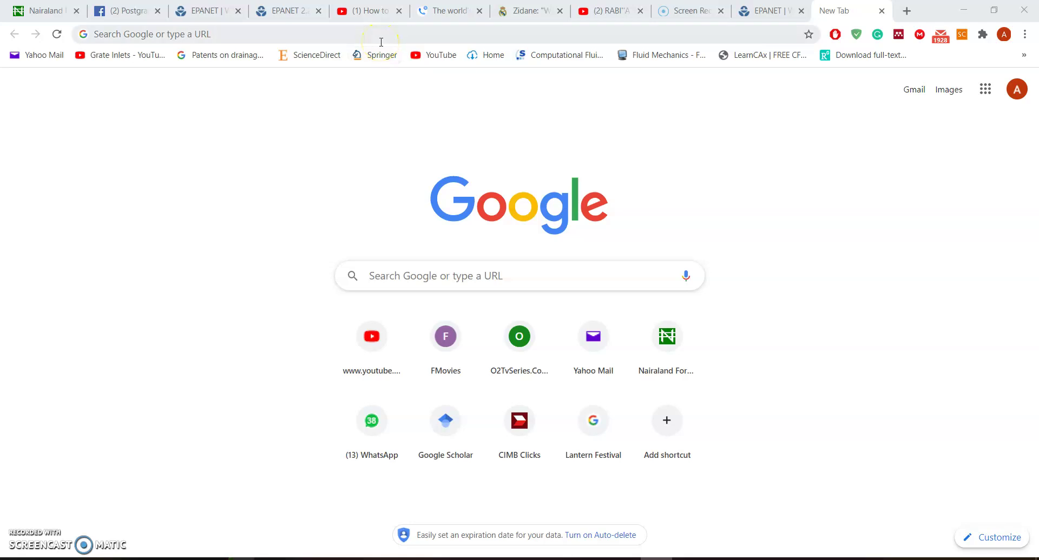
Search the web for "epanet" and open the US EPA Water Research page about EPANET
{"action": "left_click", "coordinate": [457, 33]}
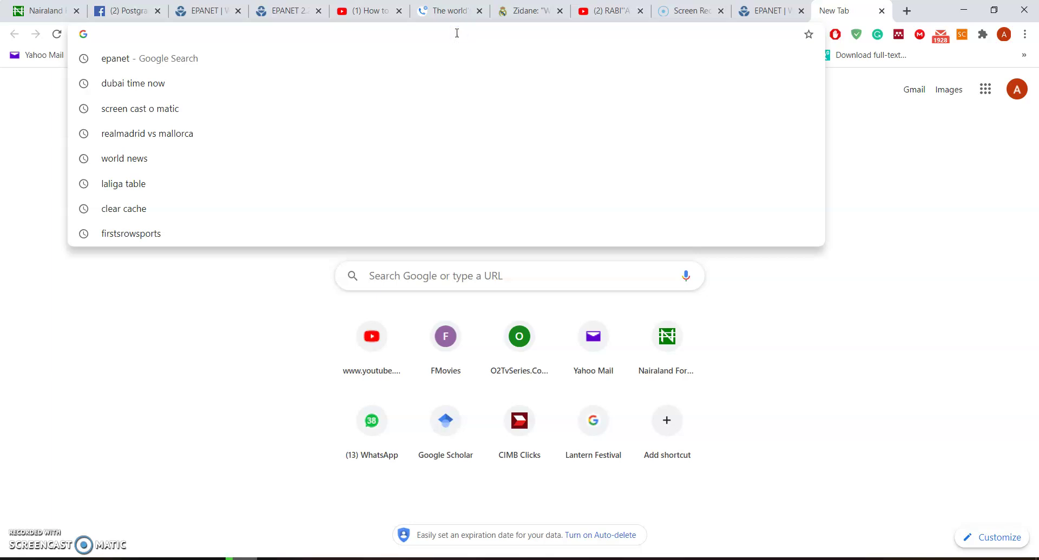
{"action": "type", "text": "epanet"}
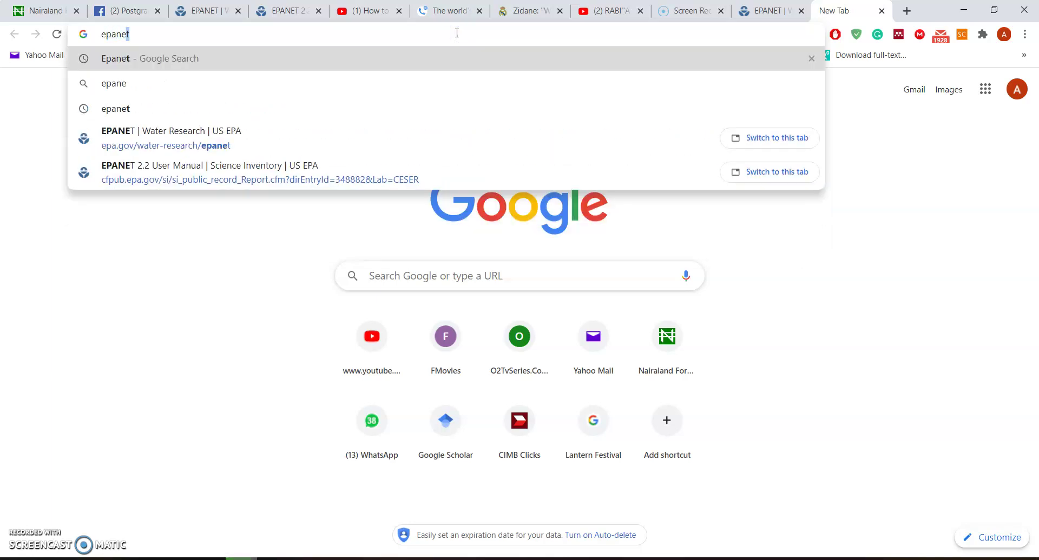
{"action": "key", "text": "Return"}
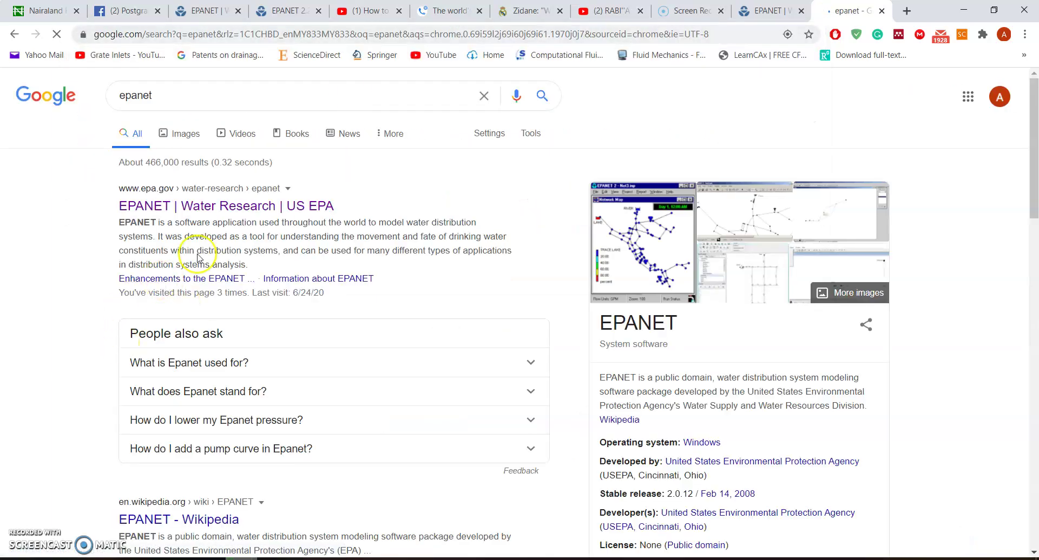
{"action": "left_click", "coordinate": [201, 209]}
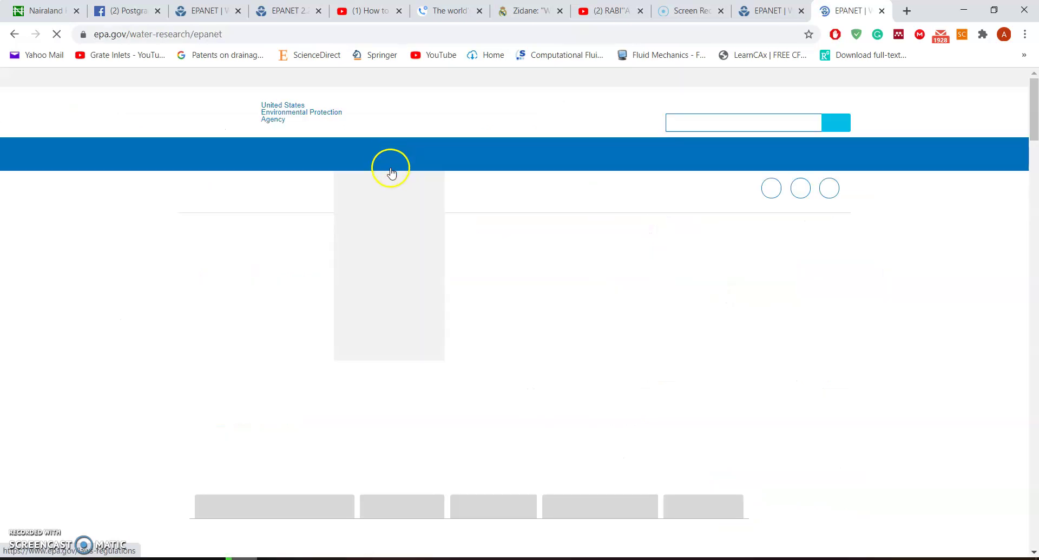
Download the self-extracting installation program for EPANET 2.2 and save it as "epanet2.2_setup (1)" in the Soft folder
{"action": "scroll", "coordinate": [319, 292], "scroll_direction": "down", "scroll_amount": 7}
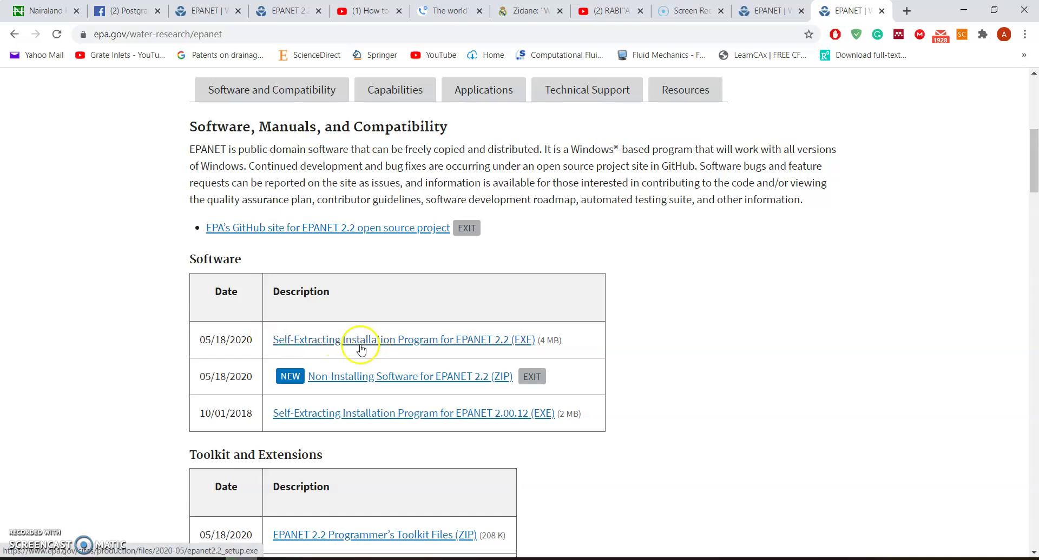
{"action": "left_click", "coordinate": [300, 341]}
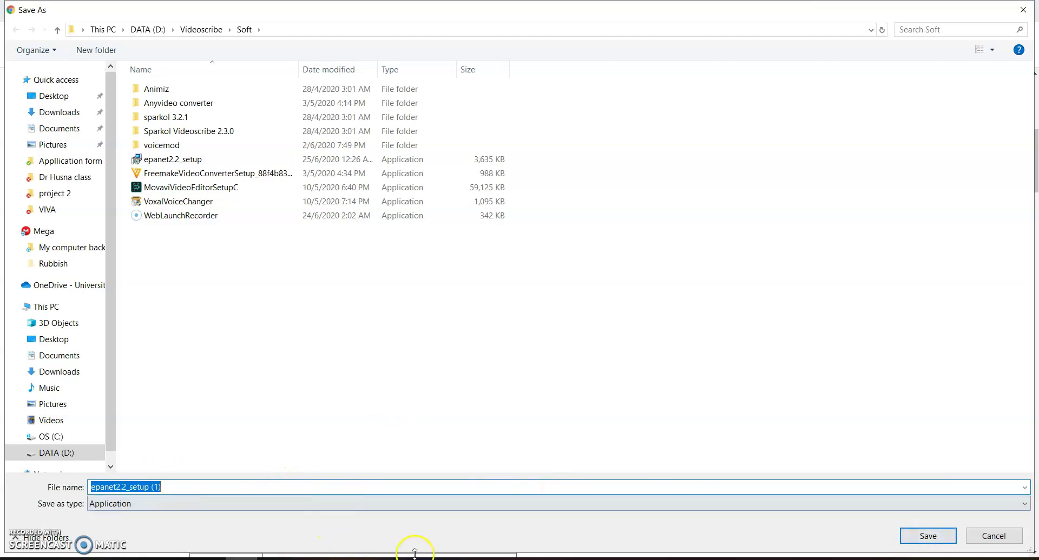
{"action": "left_click", "coordinate": [899, 536]}
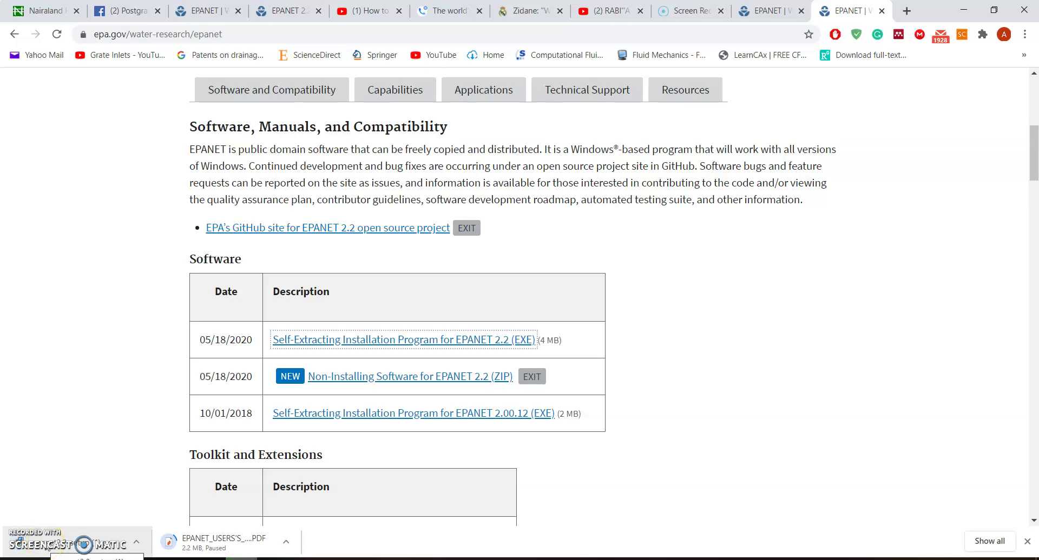
Run the downloaded EPANET 2.2 installer, complete the setup wizard and launch EPANET 2.2 on finishing
{"action": "left_click", "coordinate": [46, 546]}
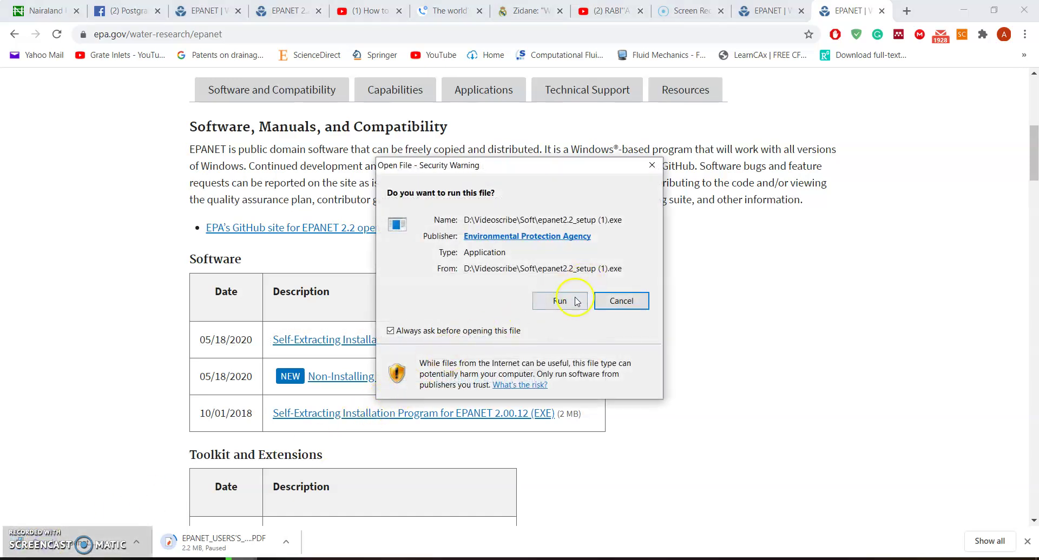
{"action": "left_click", "coordinate": [576, 302]}
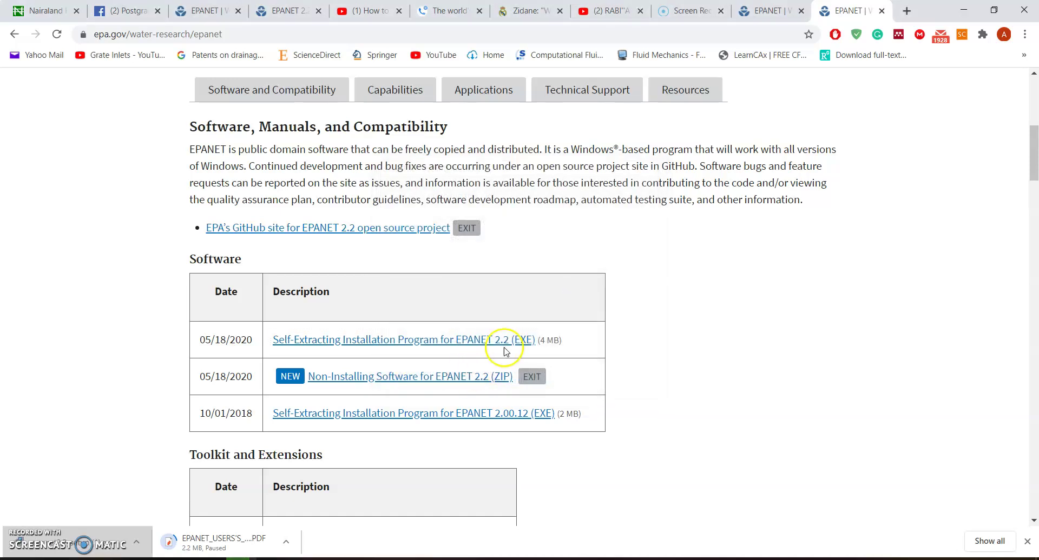
{"action": "left_click", "coordinate": [592, 391]}
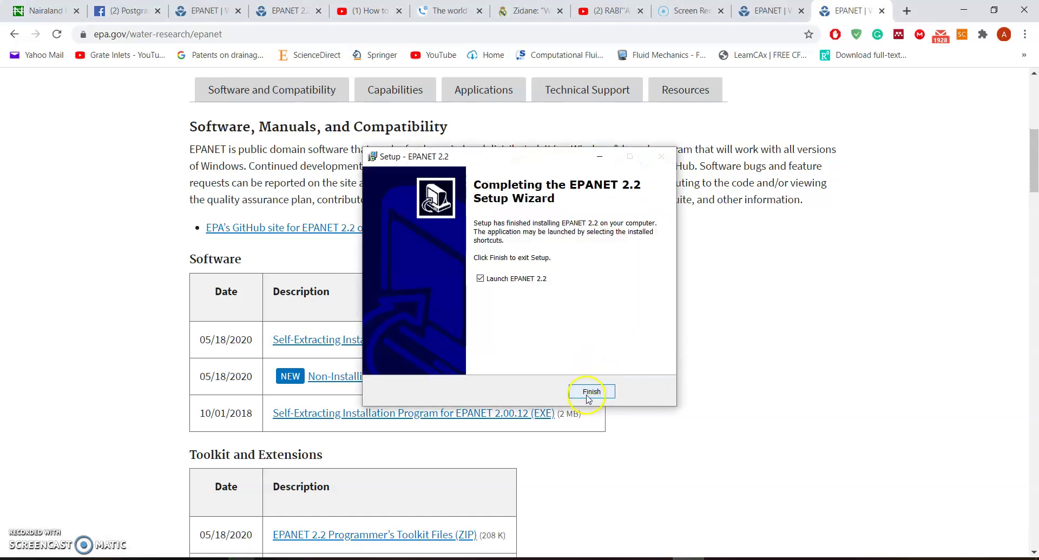
{"action": "left_click", "coordinate": [595, 392]}
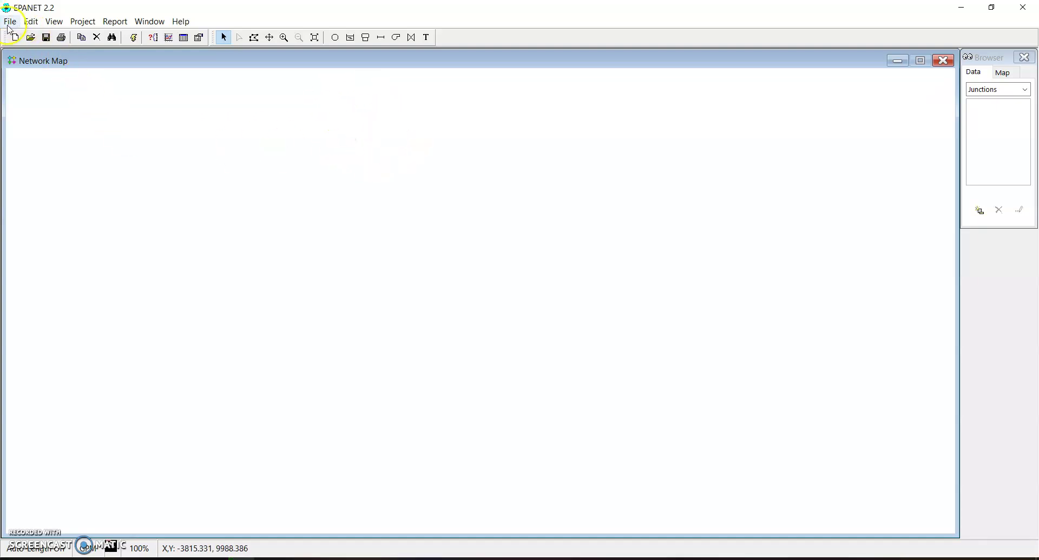
Create a new project and open the built-in EPANET tutorial
{"action": "left_click", "coordinate": [9, 24]}
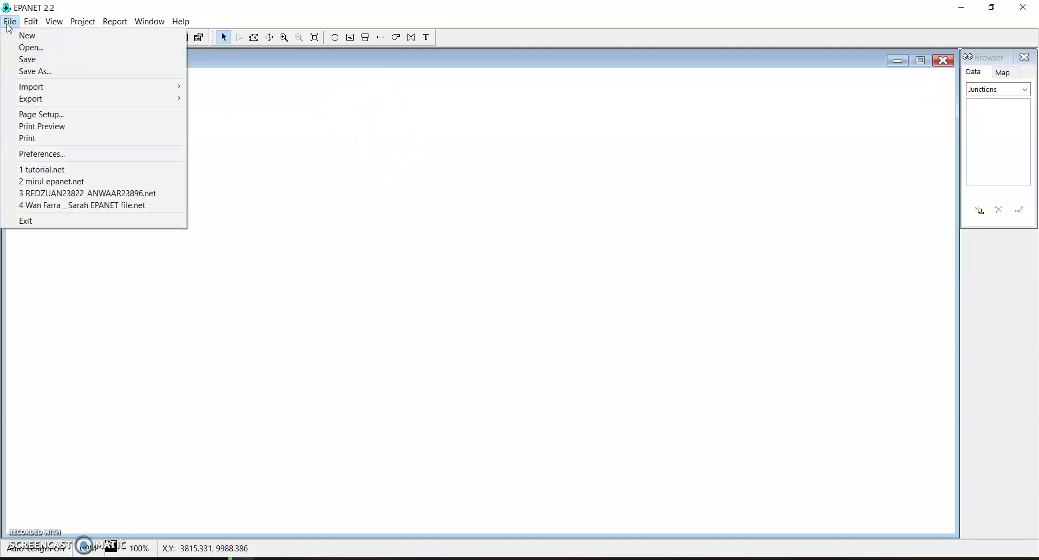
{"action": "left_click", "coordinate": [19, 35]}
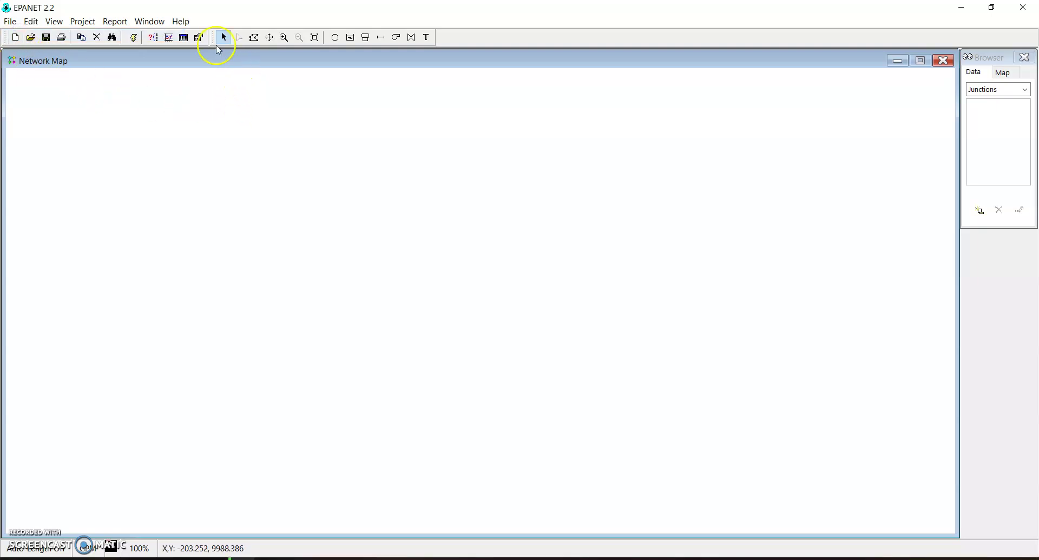
{"action": "left_click", "coordinate": [183, 22]}
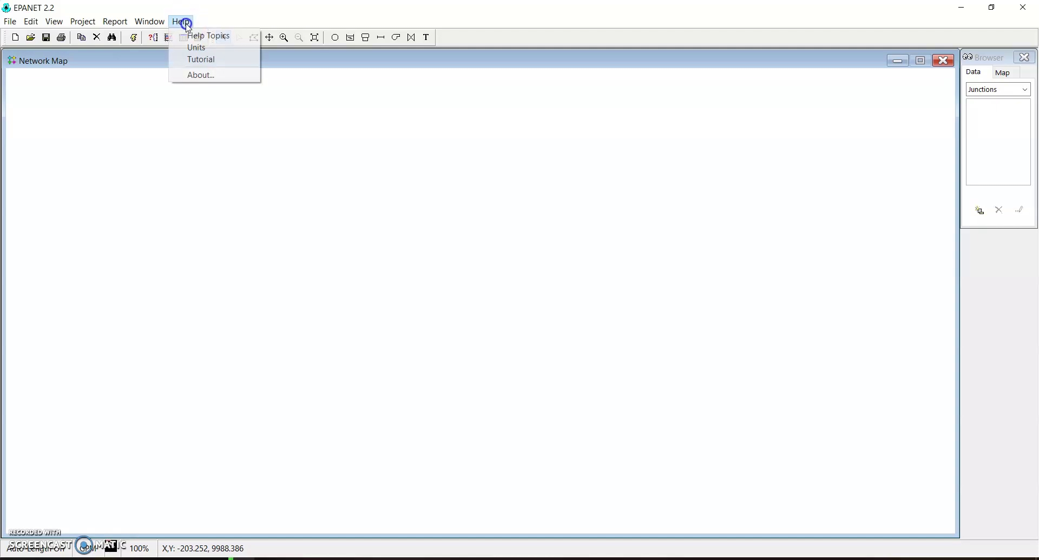
{"action": "left_click", "coordinate": [191, 59]}
Restore the tutorial window to its small size and place it over the network map beside the Browser
{"action": "left_click_drag", "start_coordinate": [108, 11], "coordinate": [788, 6]}
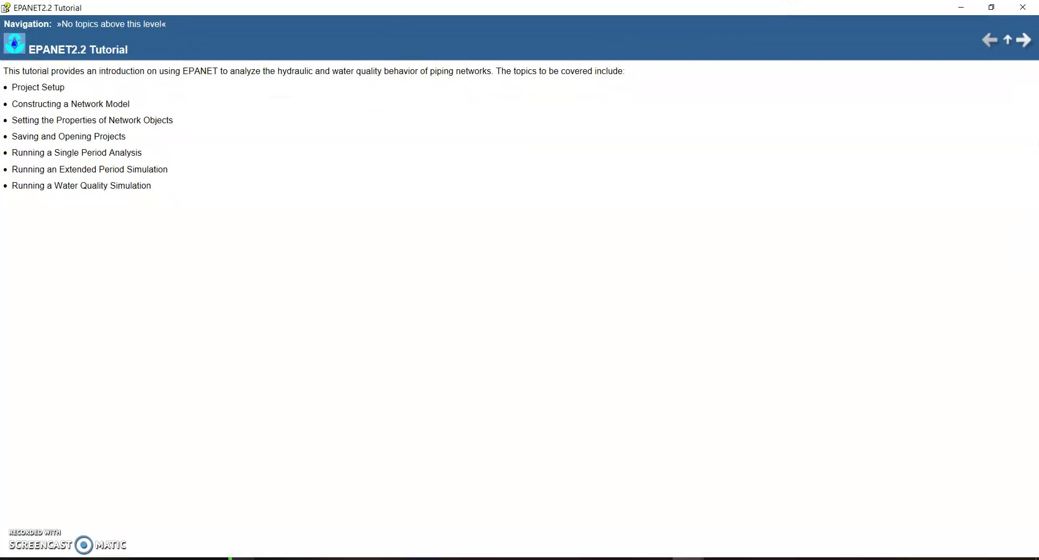
{"action": "double_click", "coordinate": [52, 5]}
{"action": "left_click_drag", "start_coordinate": [138, 11], "coordinate": [795, 4]}
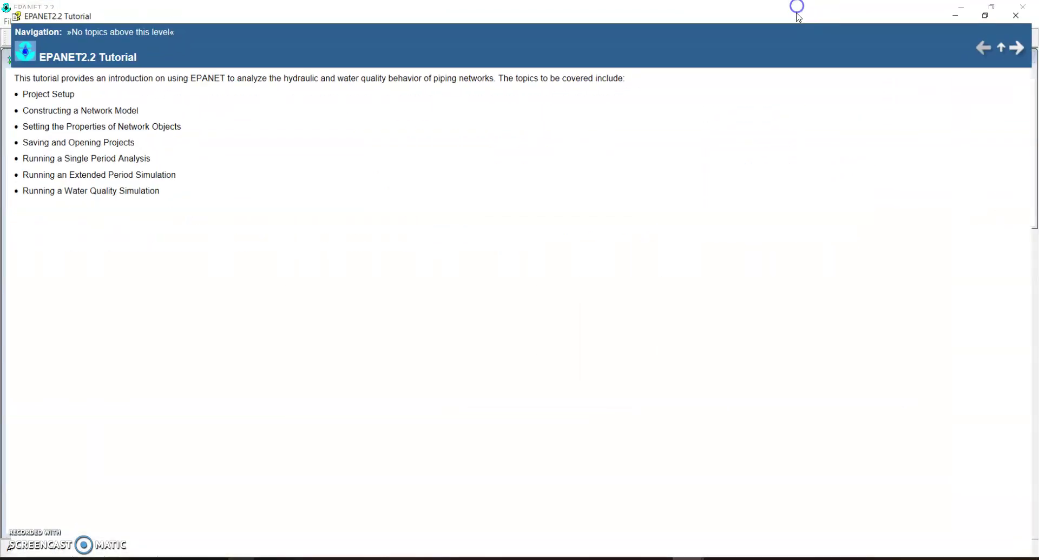
{"action": "double_click", "coordinate": [637, 10]}
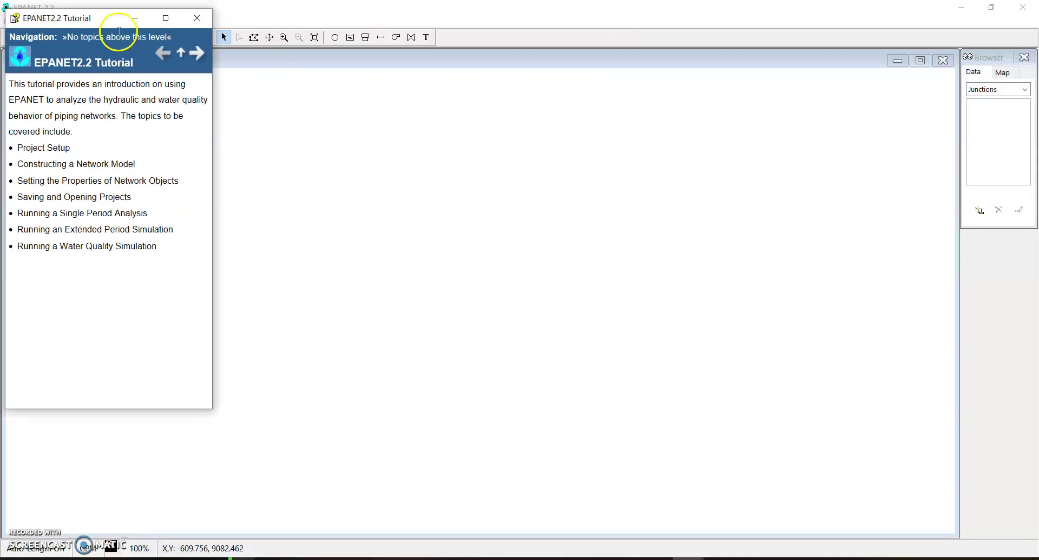
{"action": "left_click_drag", "start_coordinate": [117, 20], "coordinate": [822, 53]}
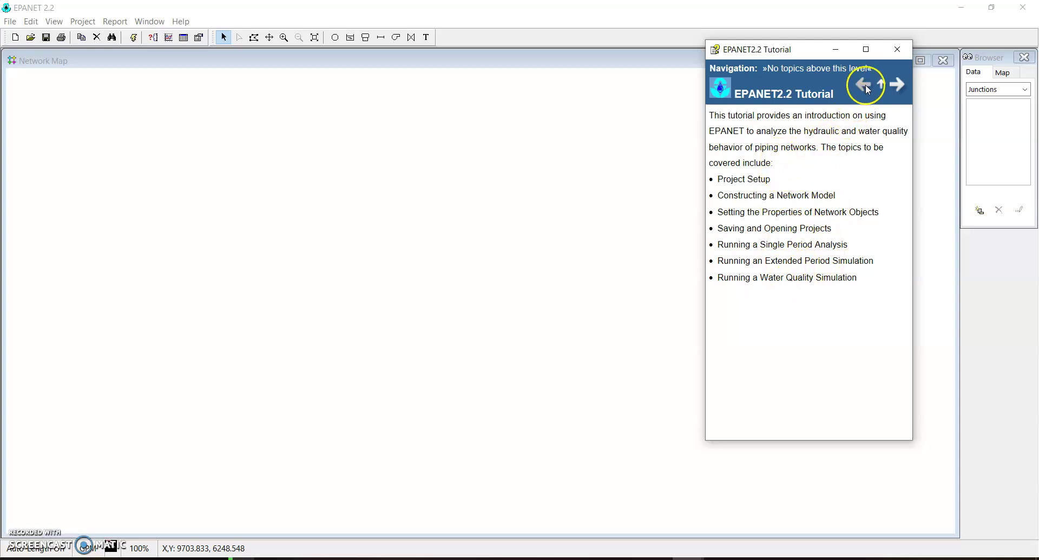
Go to the tutorial's Example Network topic, view its study area map in an enlarged separate window, and close that map
{"action": "left_click", "coordinate": [897, 86]}
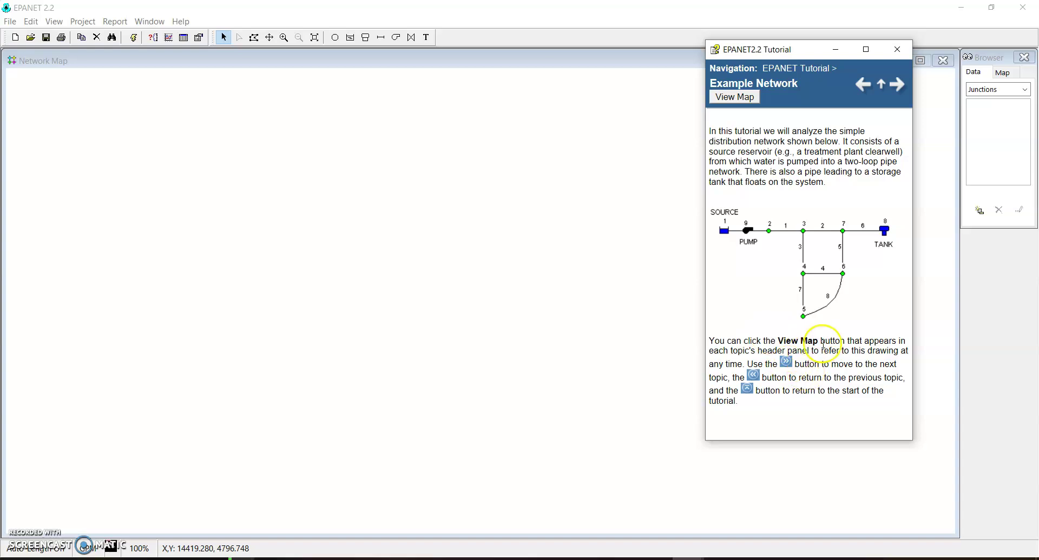
{"action": "left_click", "coordinate": [735, 98]}
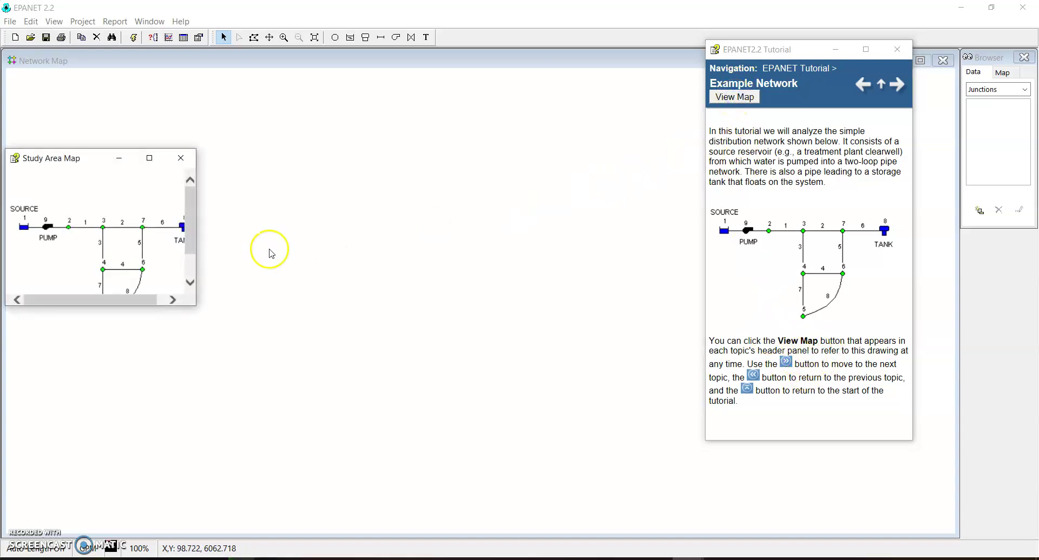
{"action": "left_click_drag", "start_coordinate": [195, 307], "coordinate": [247, 352]}
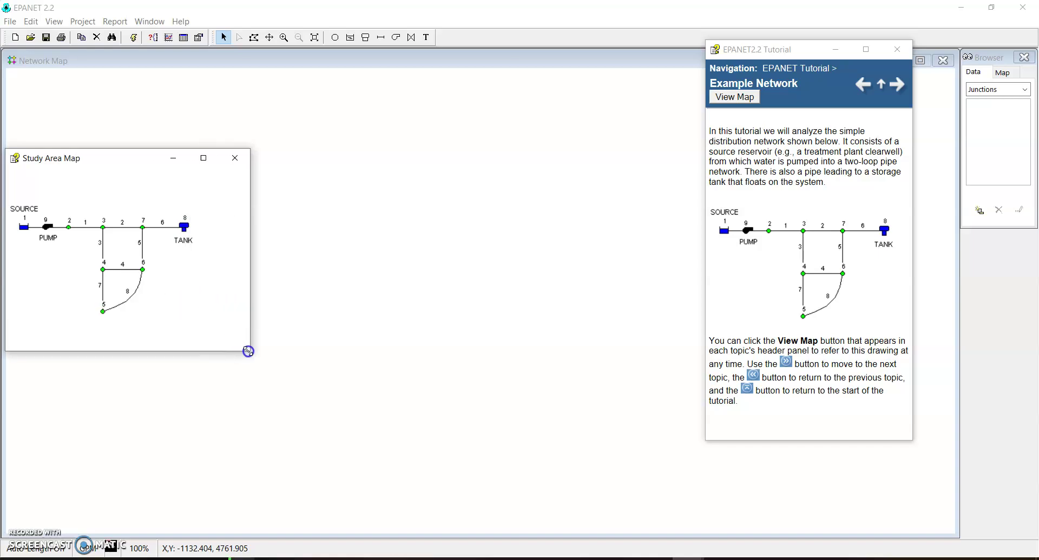
{"action": "left_click_drag", "start_coordinate": [128, 170], "coordinate": [132, 274]}
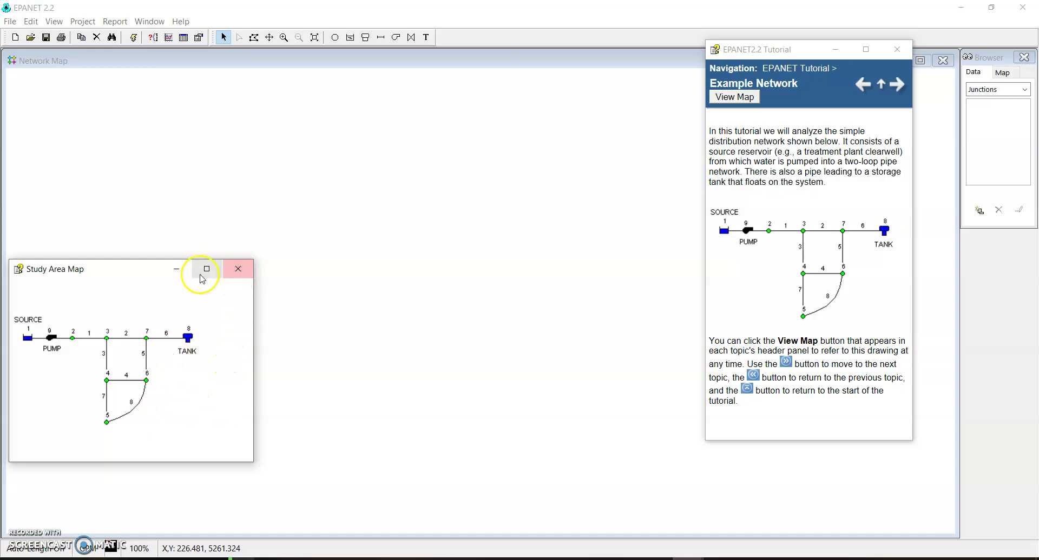
{"action": "left_click", "coordinate": [239, 270]}
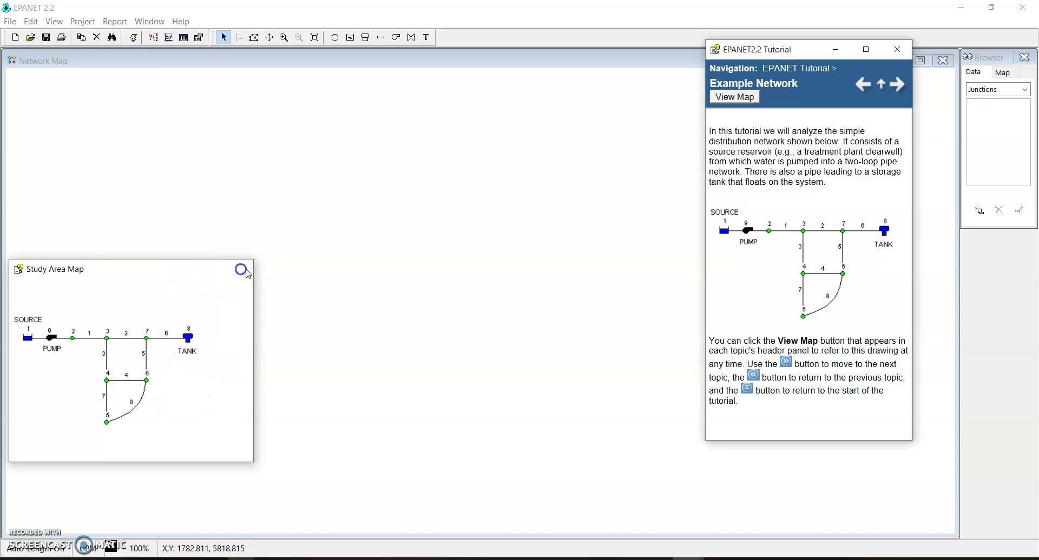
Go to the tutorial's Project Setup topic and read its instructions, including confirming the choices and saving them for all new projects
{"action": "left_click", "coordinate": [898, 86]}
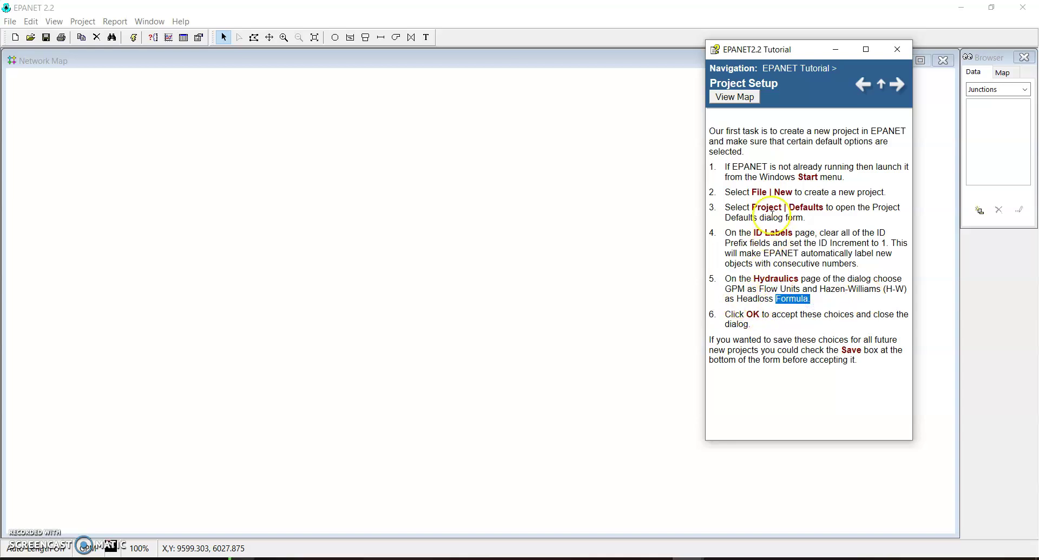
{"action": "left_click_drag", "start_coordinate": [726, 314], "coordinate": [752, 313]}
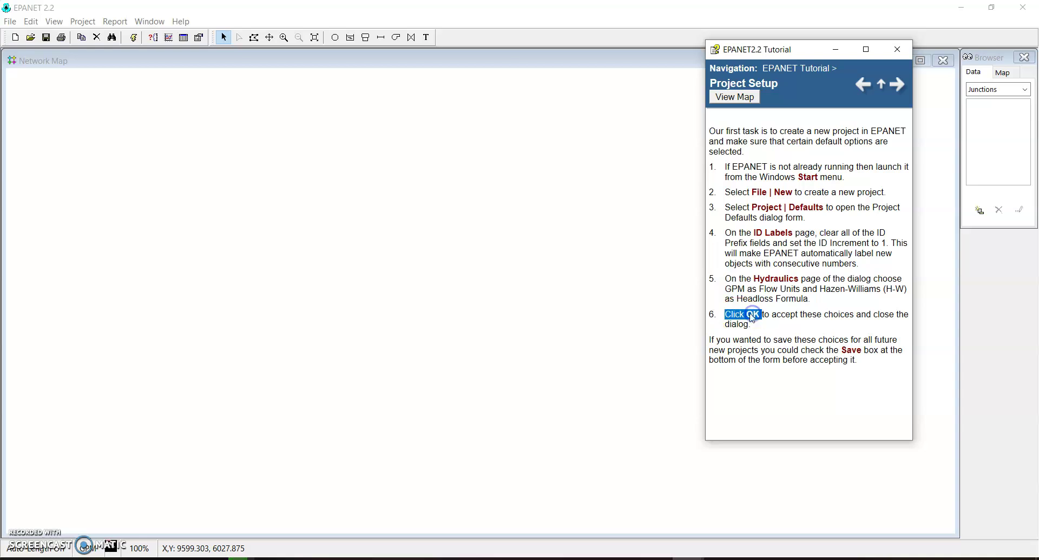
{"action": "left_click_drag", "start_coordinate": [849, 360], "coordinate": [842, 351]}
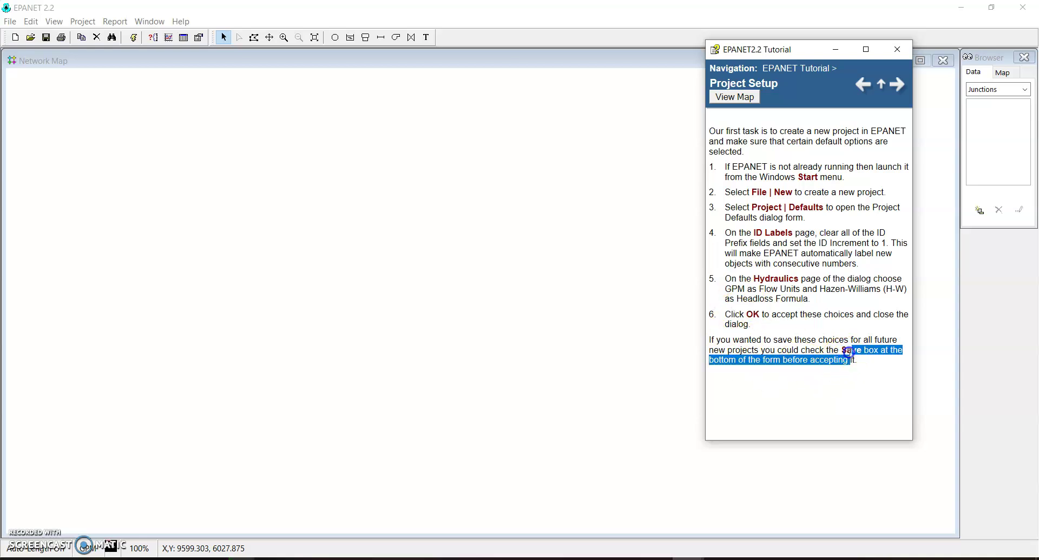
{"action": "left_click", "coordinate": [845, 360]}
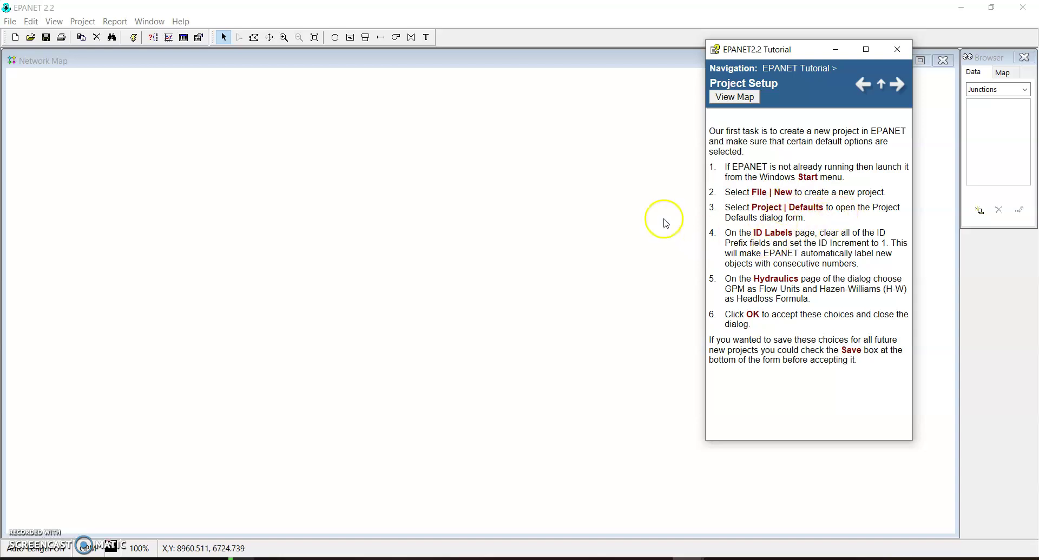
Open the project defaults, review the ID label prefixes and ID Increment, and bring the tutorial's Project Setup instructions back into view
{"action": "left_click", "coordinate": [83, 21]}
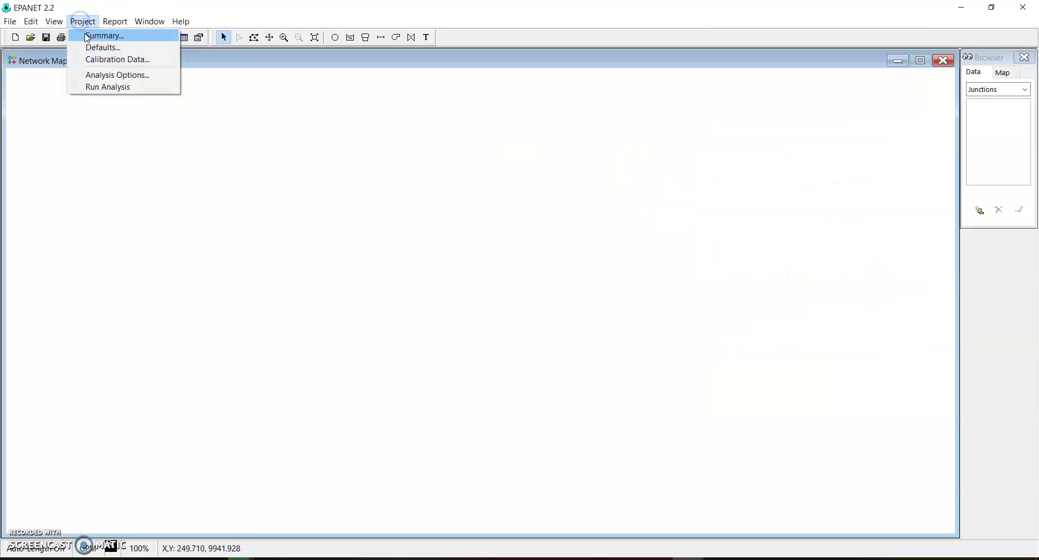
{"action": "left_click", "coordinate": [92, 48]}
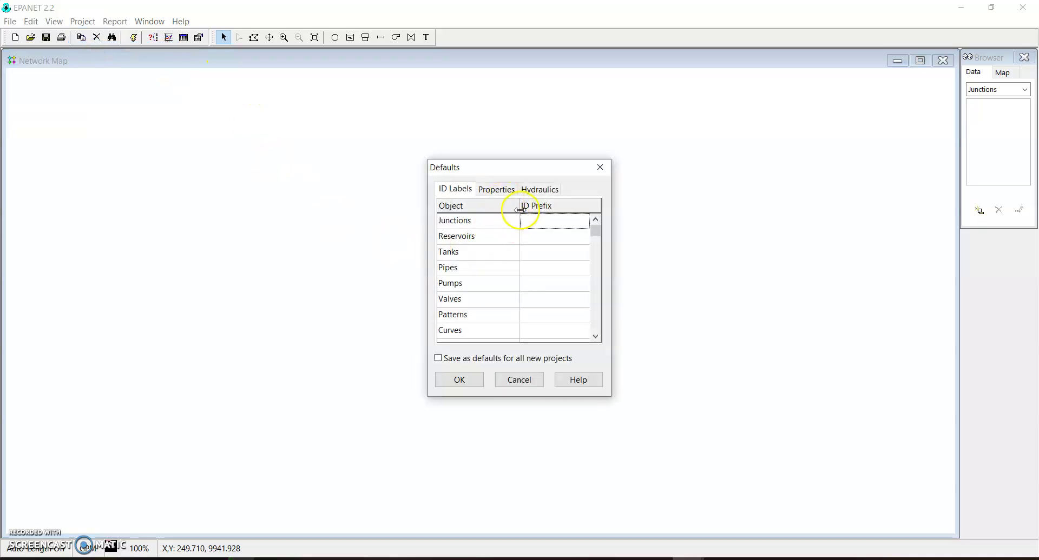
{"action": "left_click_drag", "start_coordinate": [514, 168], "coordinate": [439, 122]}
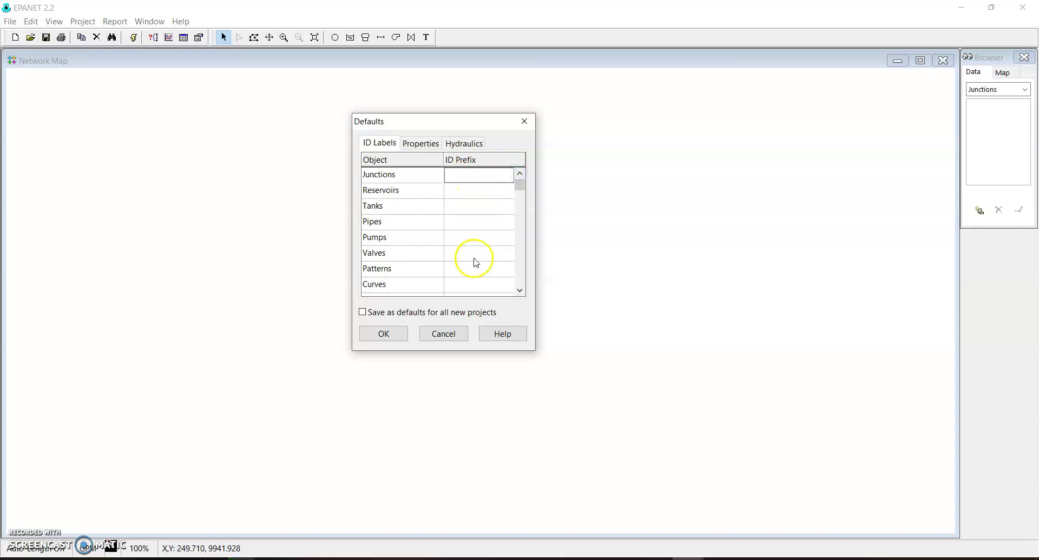
{"action": "left_click_drag", "start_coordinate": [521, 203], "coordinate": [518, 239]}
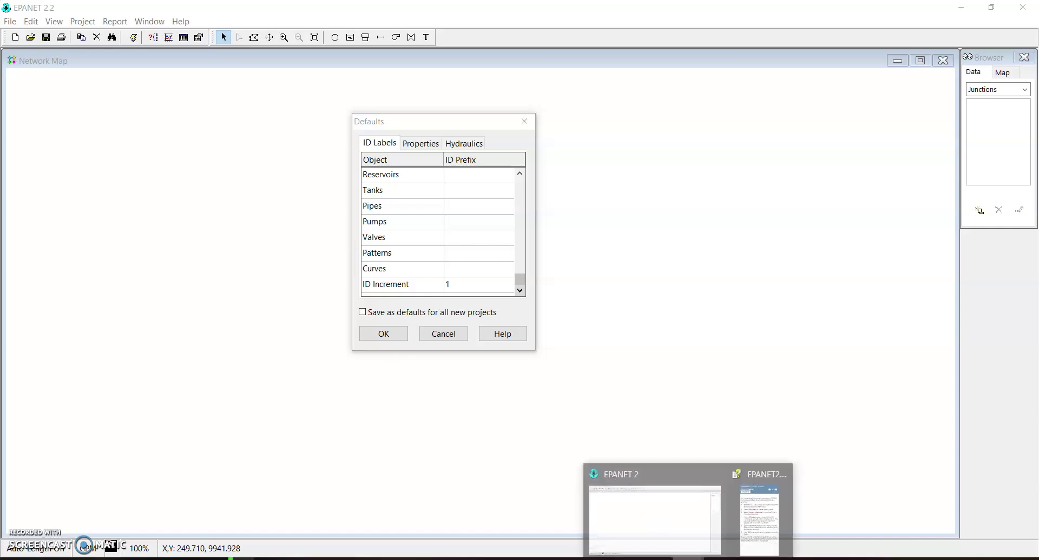
{"action": "left_click", "coordinate": [747, 528]}
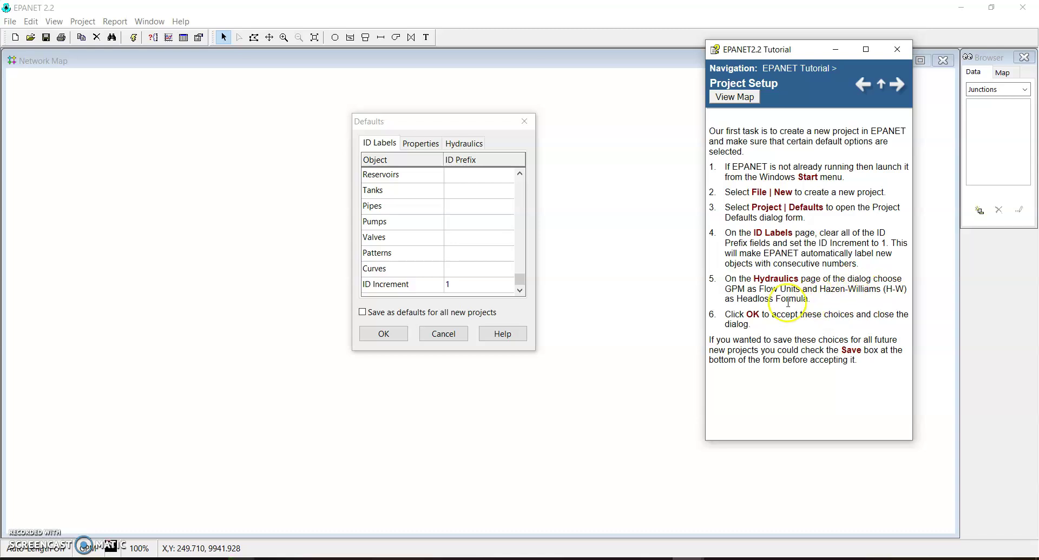
Review the hydraulics defaults, keep GPM as Flow Units and H-W as Headloss Formula, and accept the project defaults
{"action": "left_click", "coordinate": [451, 144]}
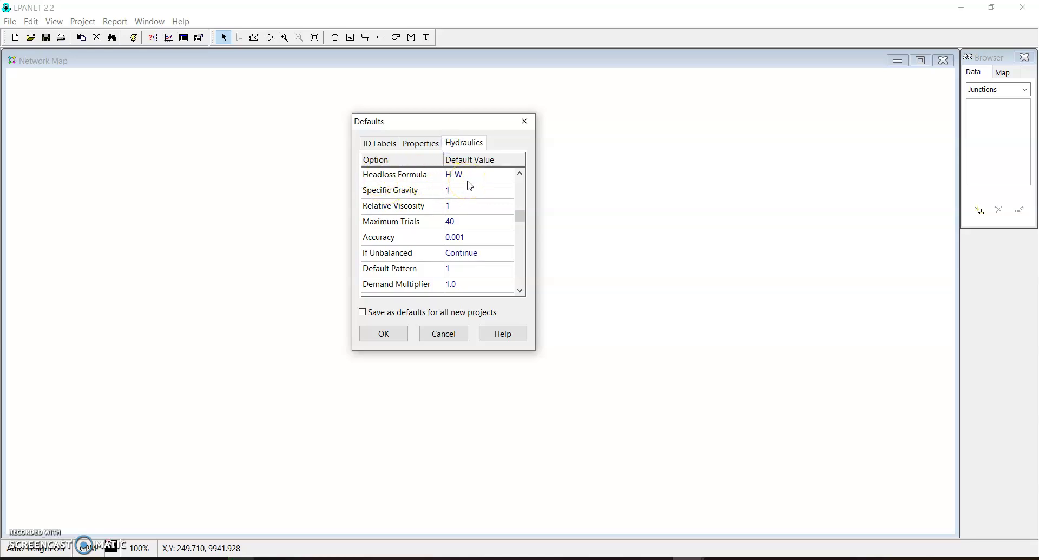
{"action": "left_click", "coordinate": [482, 224]}
{"action": "left_click_drag", "start_coordinate": [518, 217], "coordinate": [515, 202]}
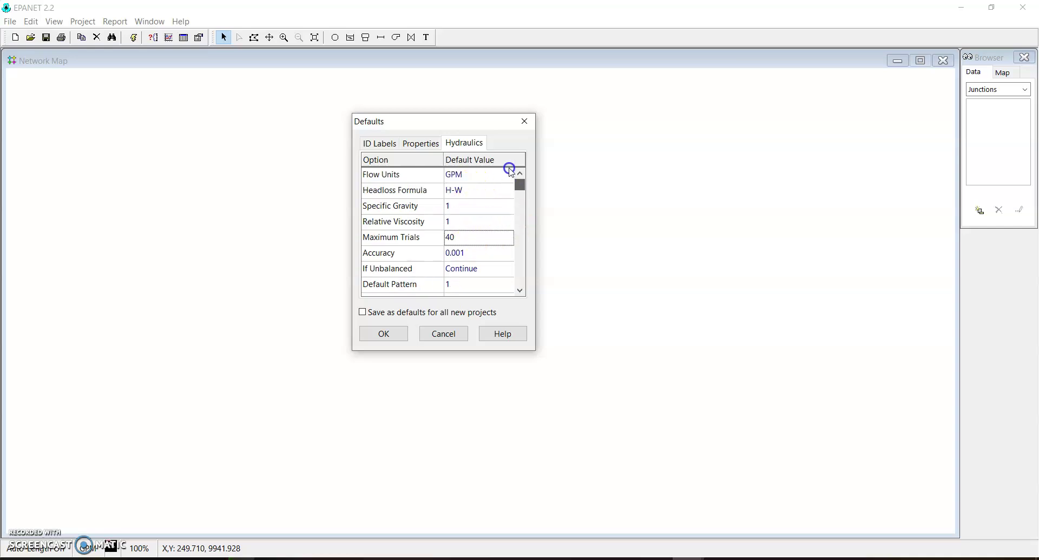
{"action": "left_click", "coordinate": [460, 176]}
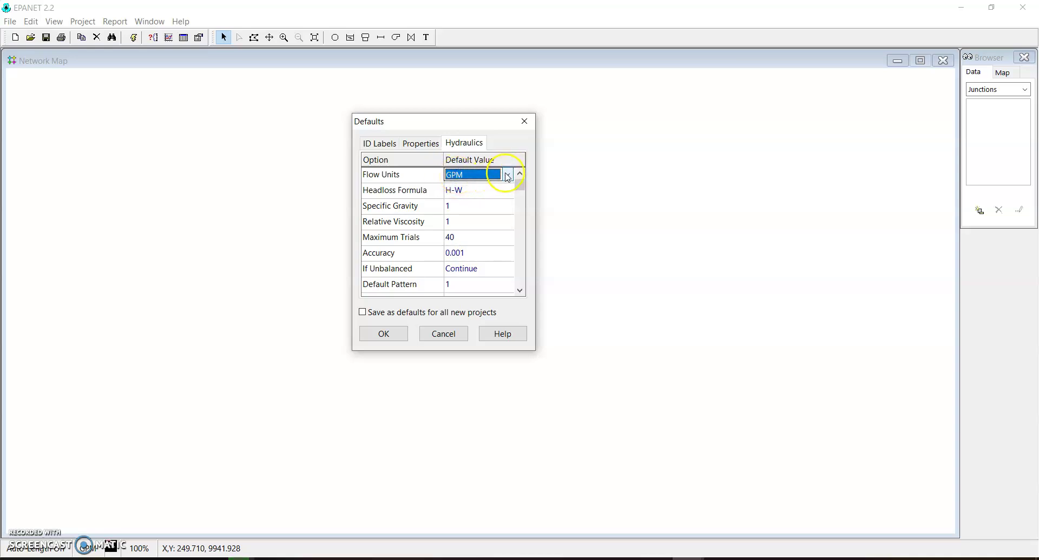
{"action": "left_click", "coordinate": [507, 175]}
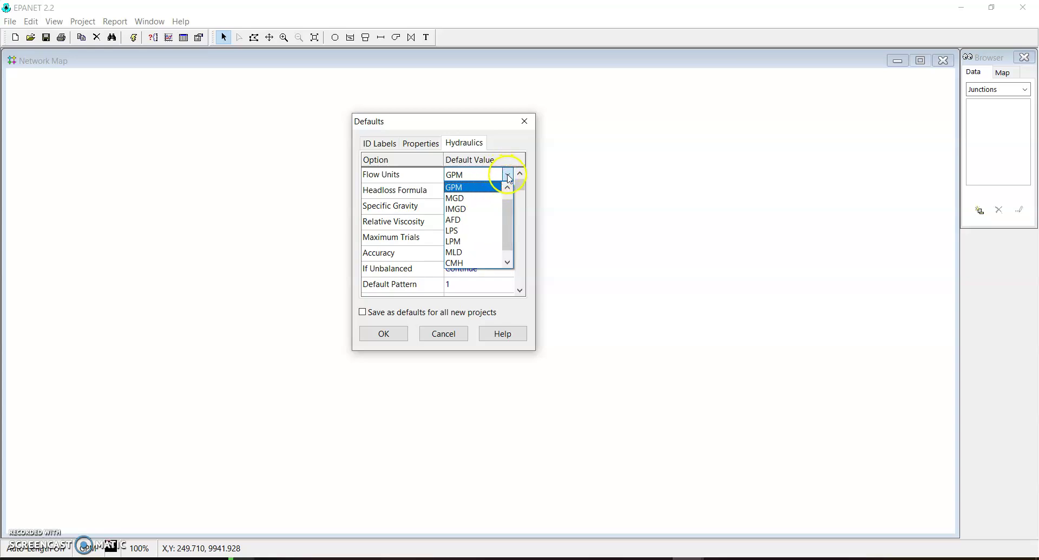
{"action": "left_click", "coordinate": [507, 175]}
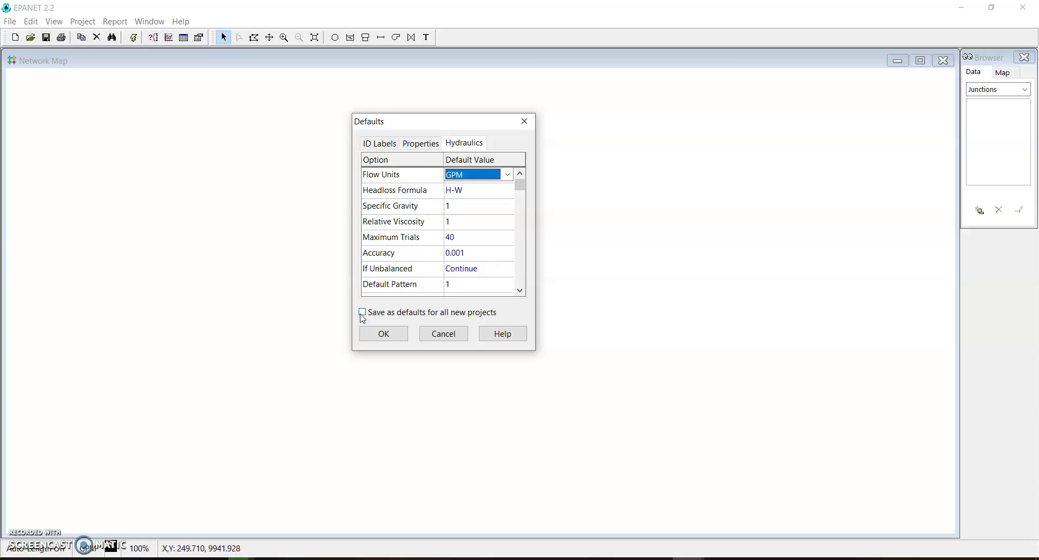
{"action": "left_click", "coordinate": [362, 313]}
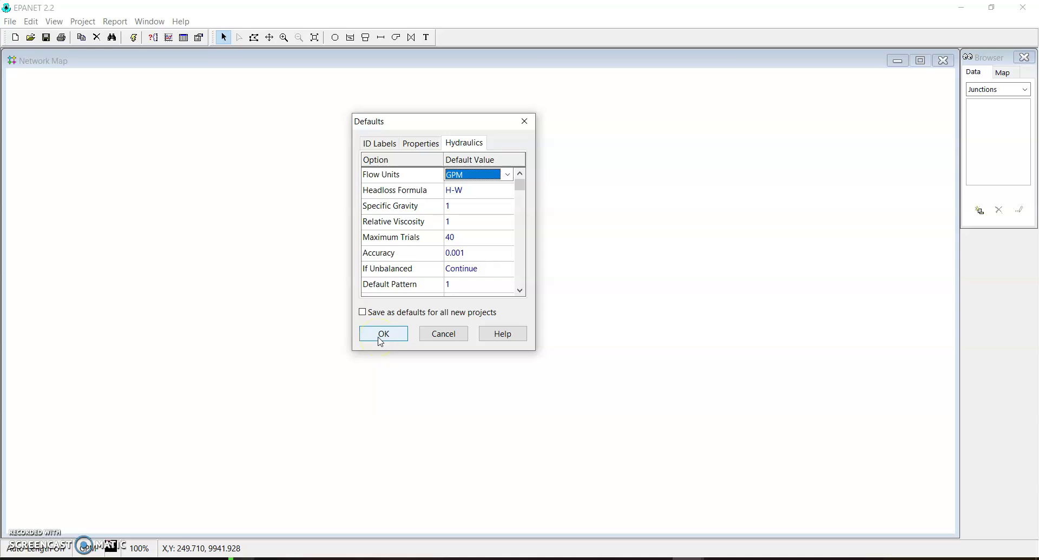
{"action": "left_click", "coordinate": [382, 334]}
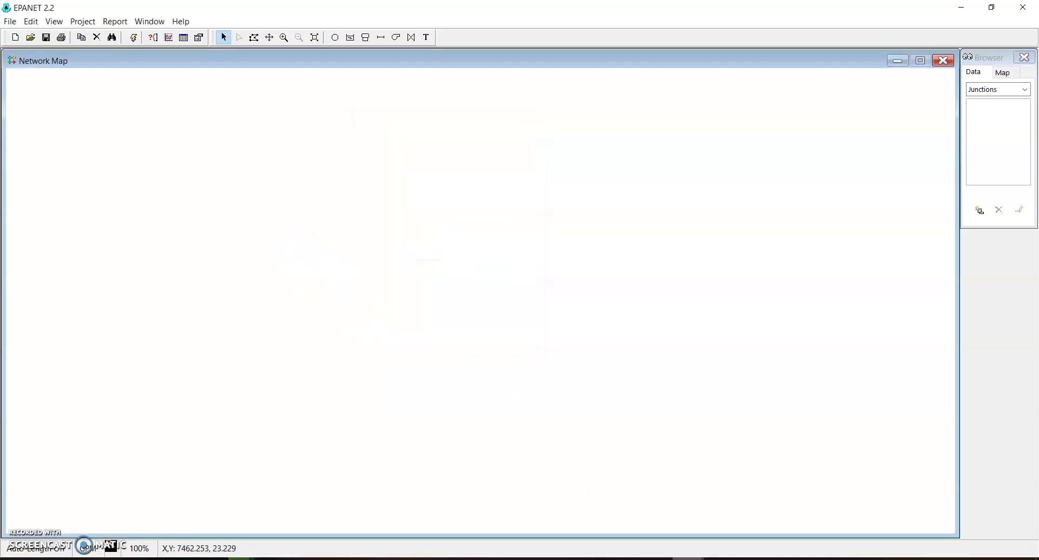
Go to the tutorial's Setting Map Options topic and read its instructions on displaying node IDs and link IDs
{"action": "left_click", "coordinate": [738, 515]}
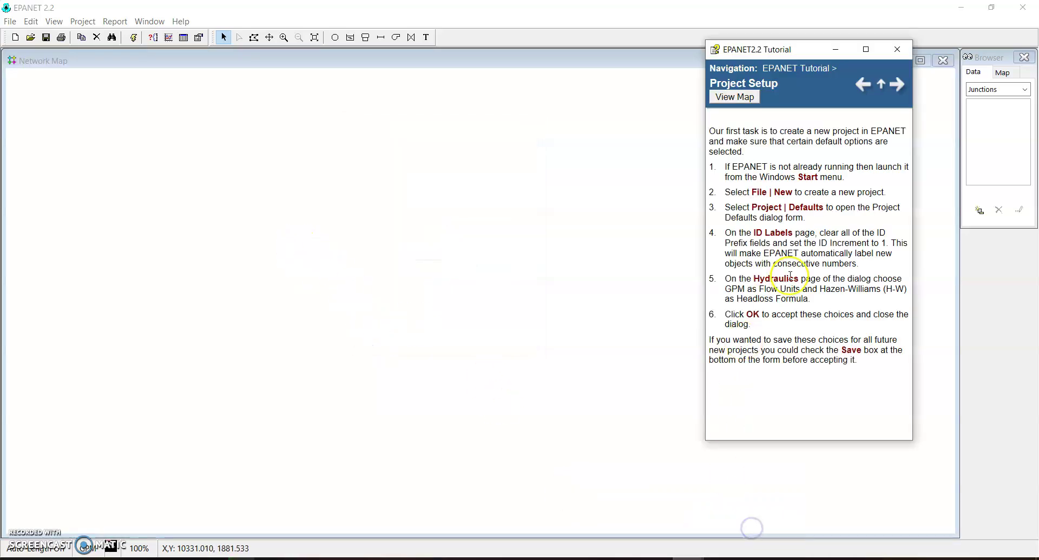
{"action": "left_click", "coordinate": [891, 84]}
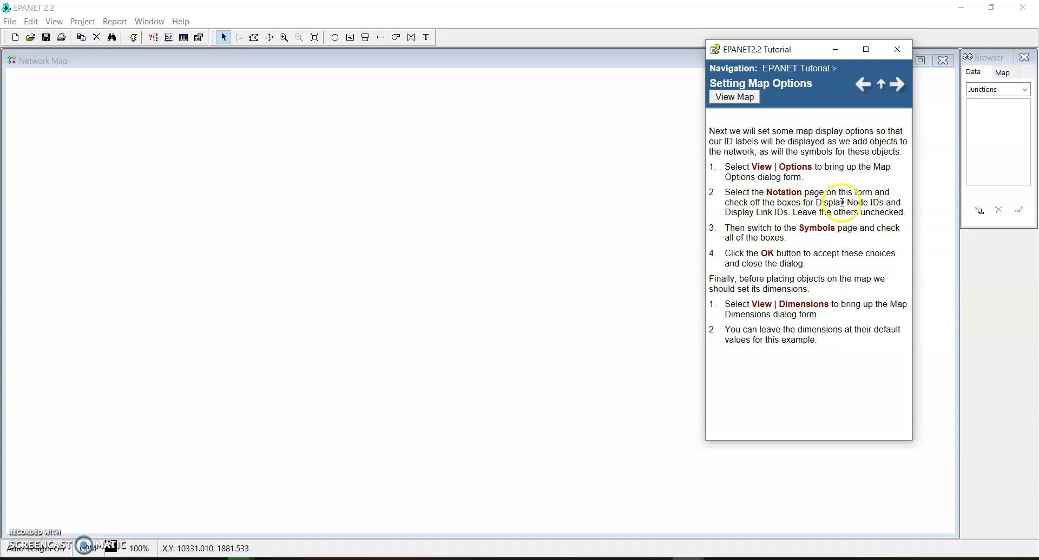
{"action": "left_click_drag", "start_coordinate": [843, 202], "coordinate": [872, 204]}
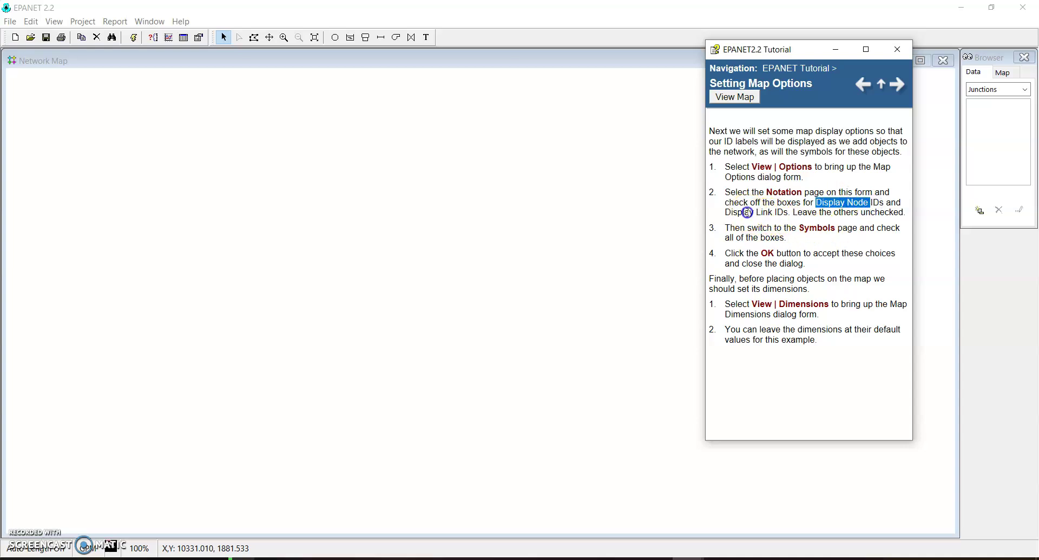
{"action": "left_click_drag", "start_coordinate": [748, 213], "coordinate": [777, 213]}
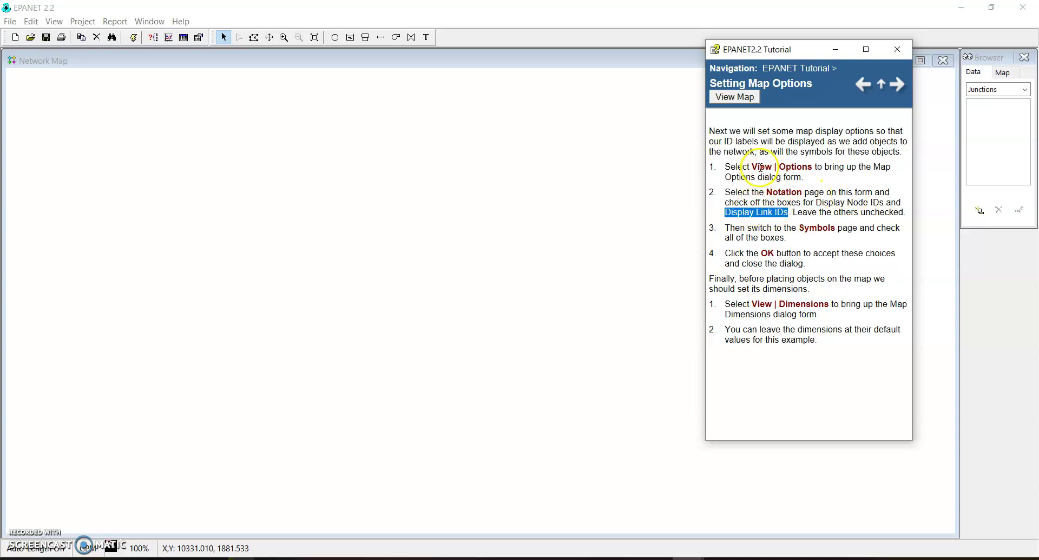
Have only node IDs and link IDs displayed in the map's Notation options, and consult the tutorial's Symbols instruction
{"action": "left_click", "coordinate": [54, 21]}
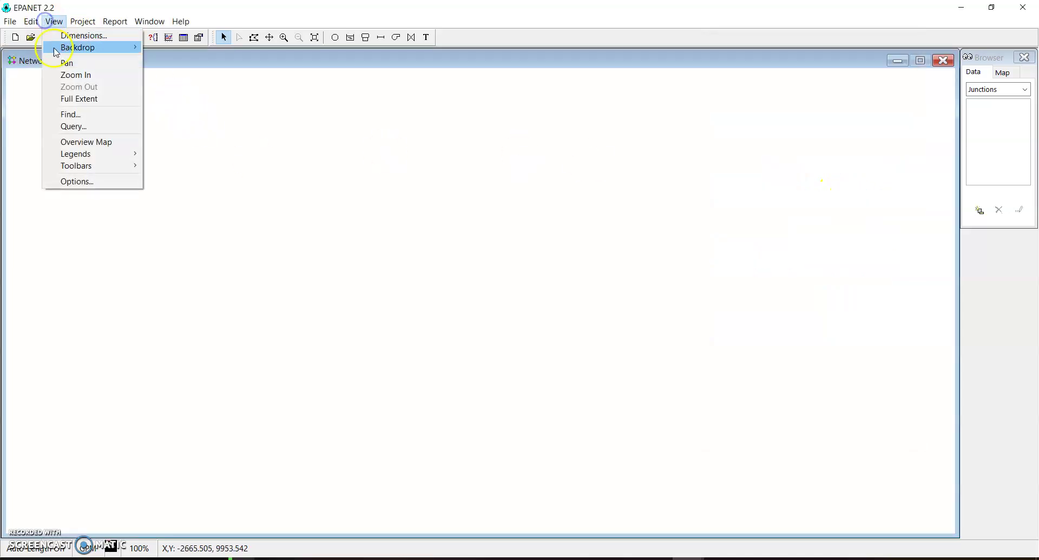
{"action": "left_click", "coordinate": [81, 182]}
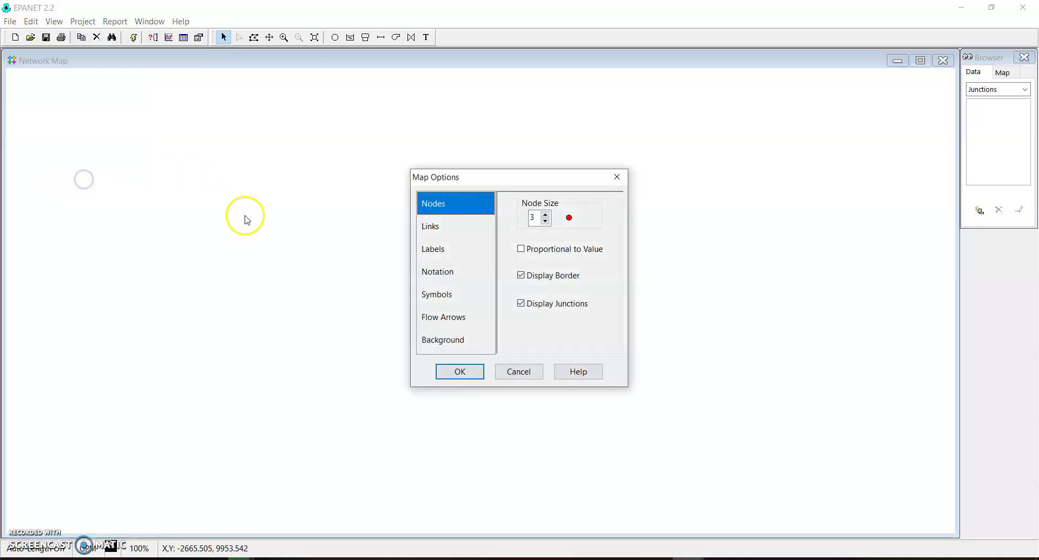
{"action": "left_click_drag", "start_coordinate": [518, 175], "coordinate": [437, 118]}
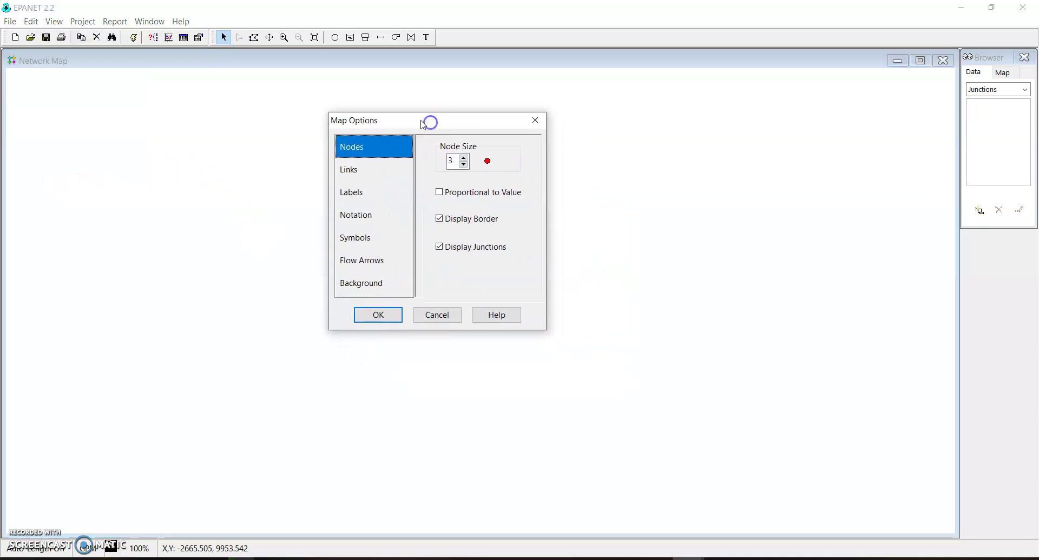
{"action": "left_click", "coordinate": [360, 222]}
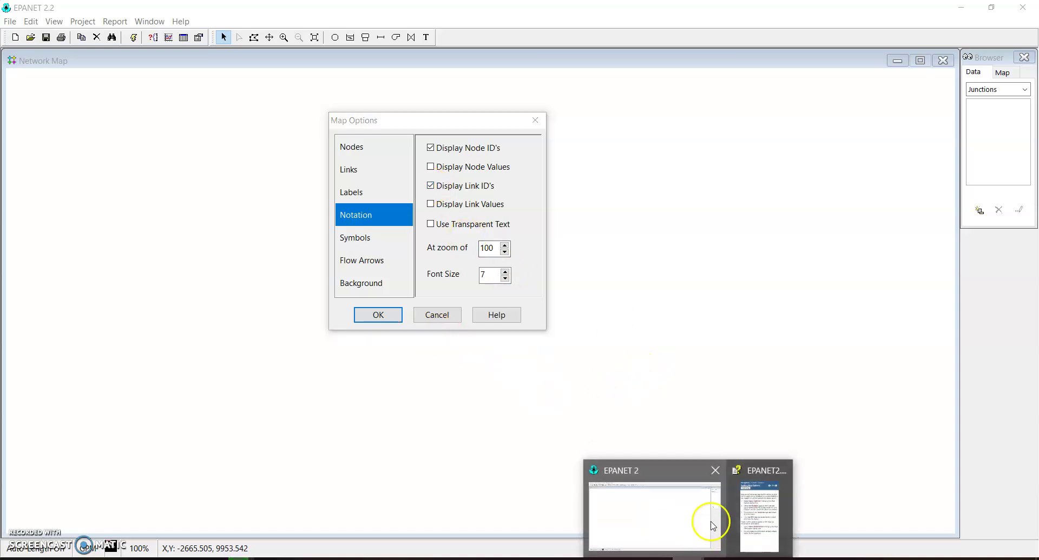
{"action": "left_click", "coordinate": [758, 519]}
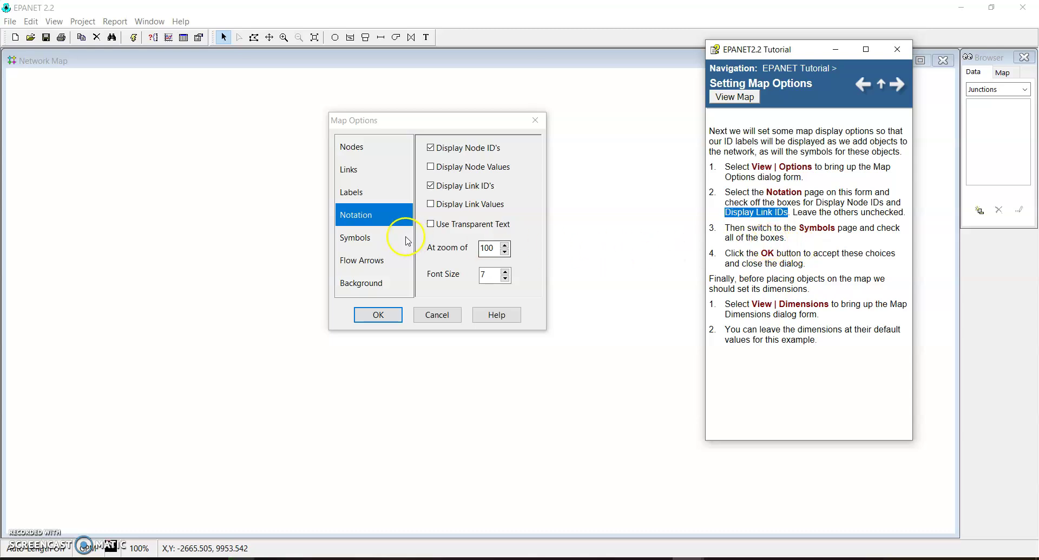
Have tank, pump, valve, emitter and source symbols all displayed on the map, and accept the map options
{"action": "left_click", "coordinate": [371, 239]}
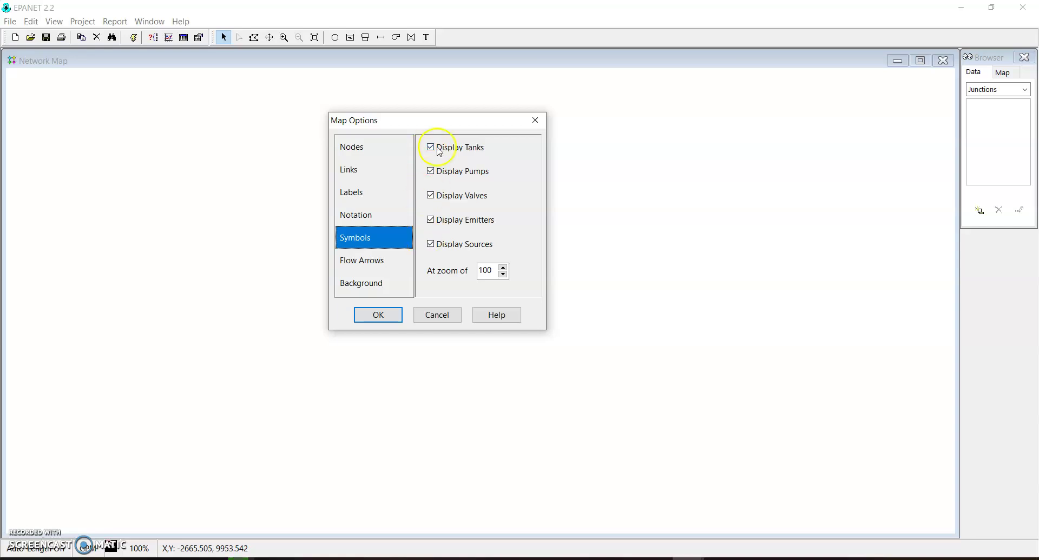
{"action": "left_click", "coordinate": [688, 557]}
{"action": "left_click", "coordinate": [781, 502]}
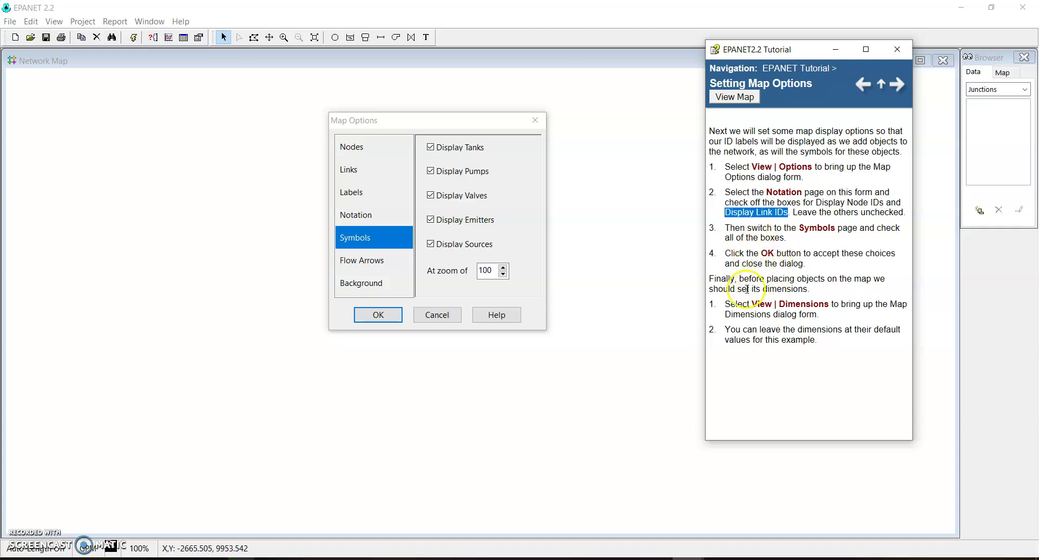
{"action": "left_click", "coordinate": [378, 316]}
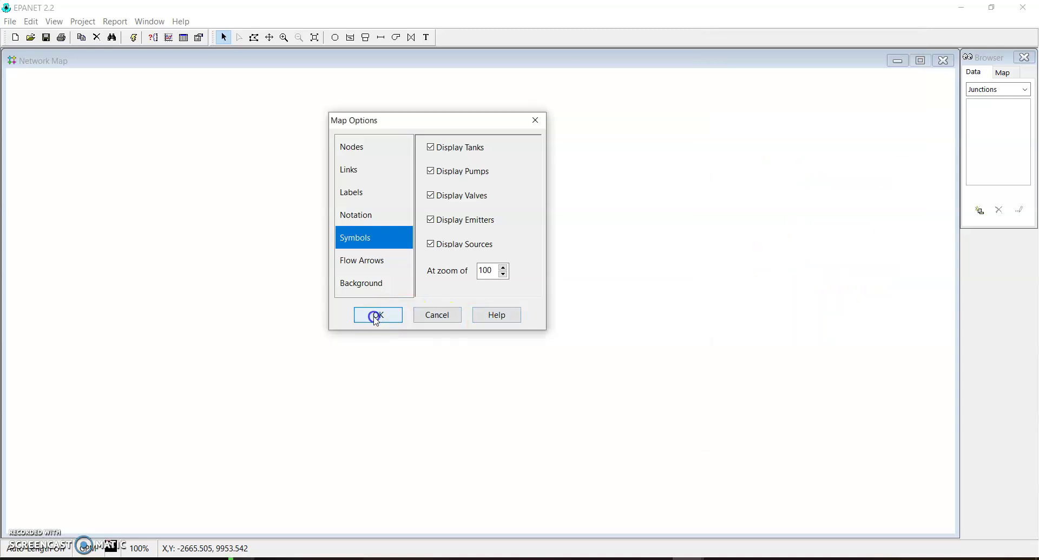
Read the tutorial's instructions on map dimensions, open the network's map dimensions and accept the default values
{"action": "mouse_move", "coordinate": [709, 553]}
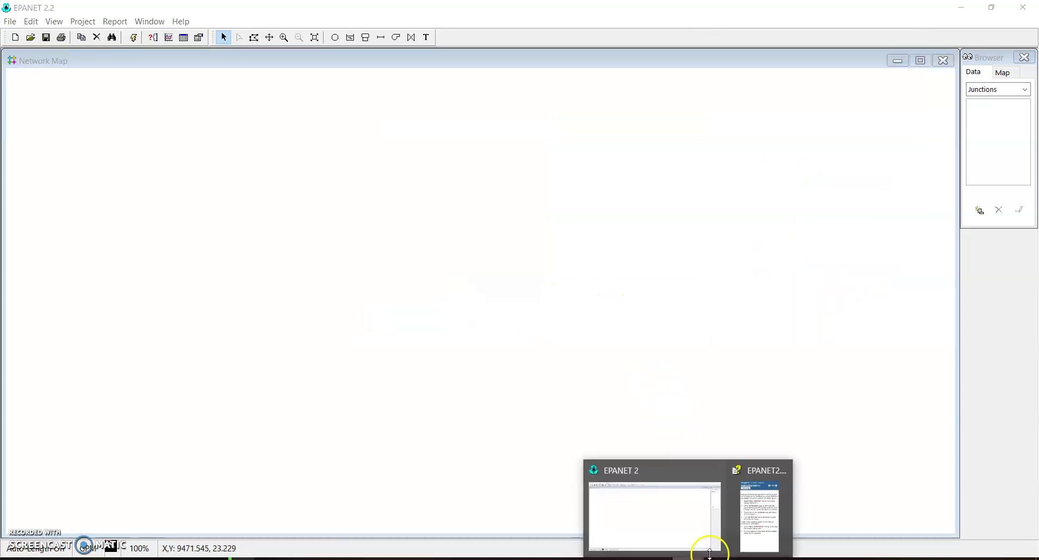
{"action": "left_click", "coordinate": [760, 519]}
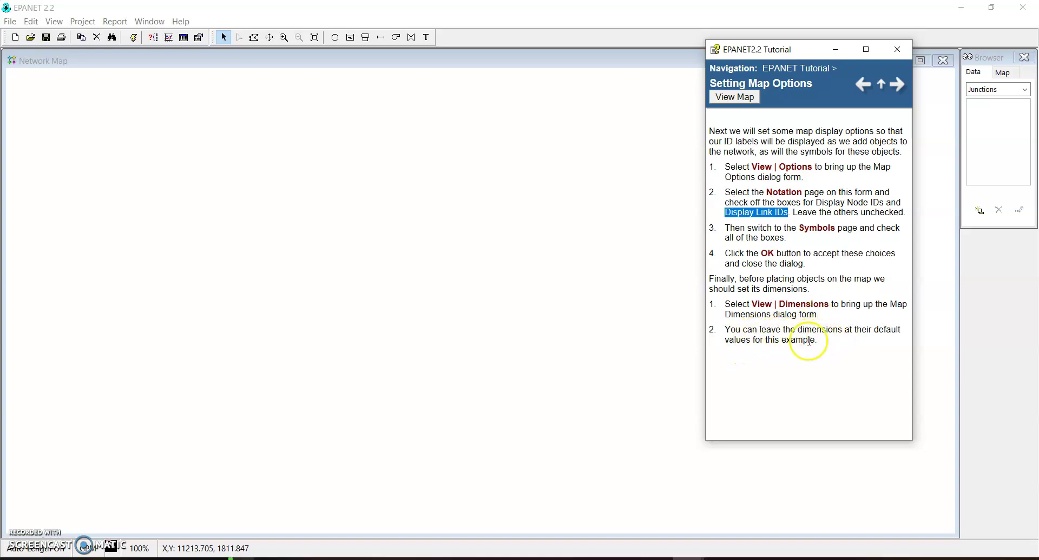
{"action": "left_click", "coordinate": [54, 22]}
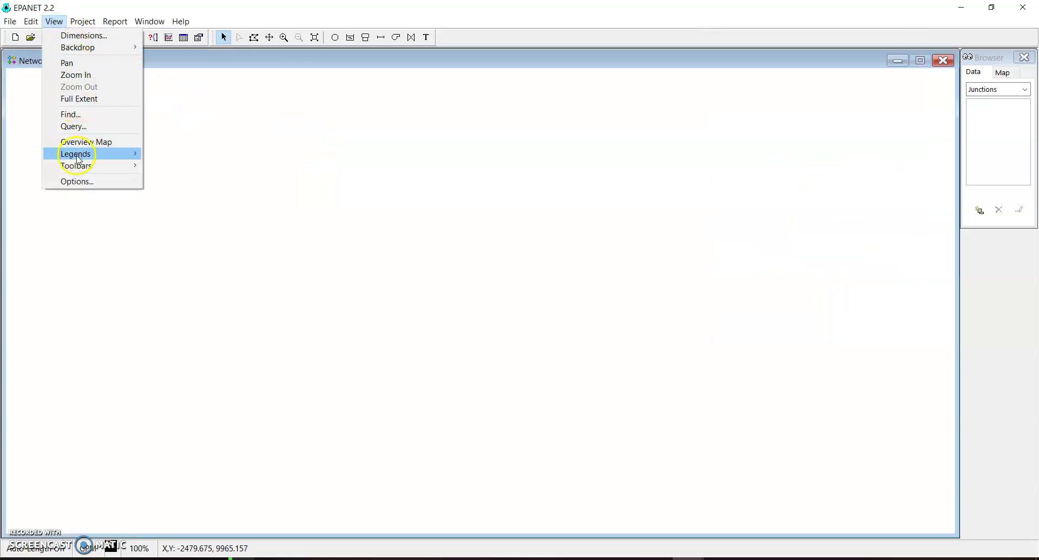
{"action": "left_click", "coordinate": [79, 36]}
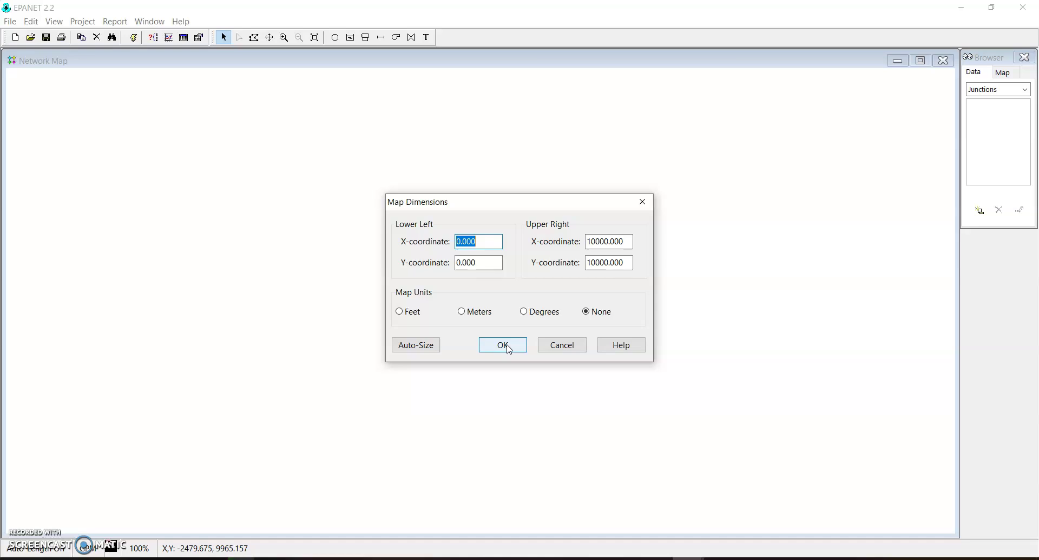
{"action": "left_click", "coordinate": [507, 346]}
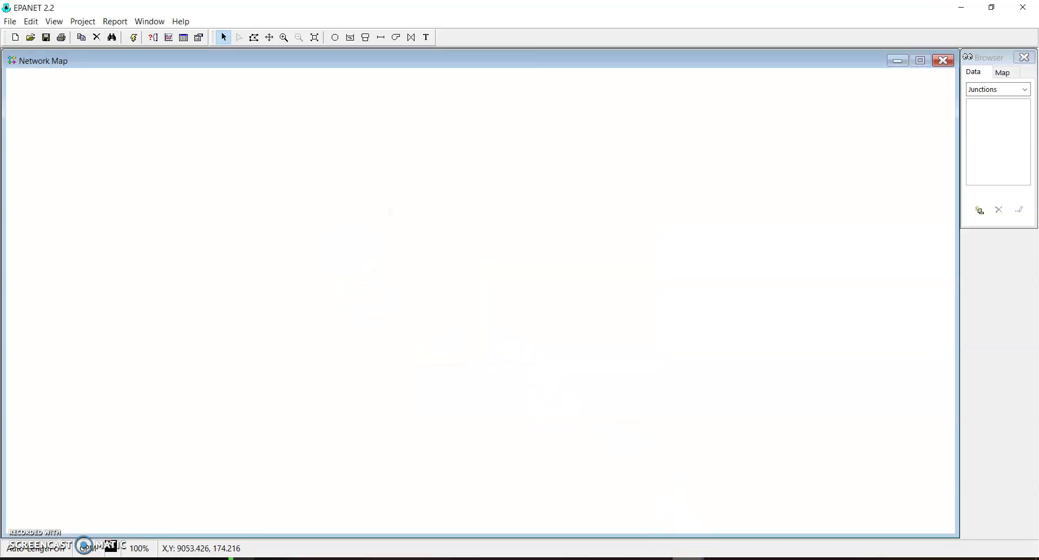
Go to the tutorial's Drawing the Network's Nodes topic and open its study area map in a separate window
{"action": "mouse_move", "coordinate": [693, 552]}
{"action": "left_click", "coordinate": [758, 514]}
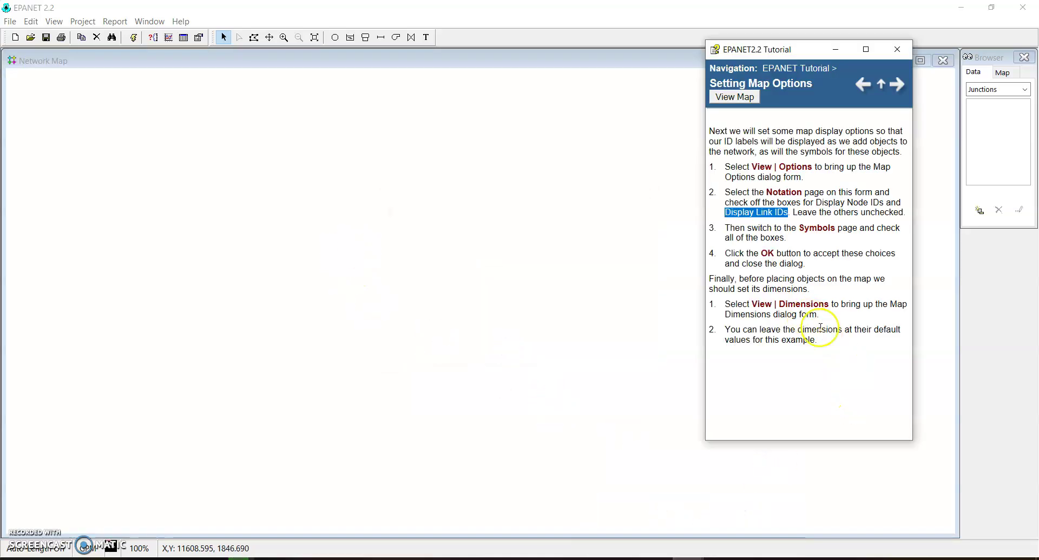
{"action": "left_click", "coordinate": [896, 84]}
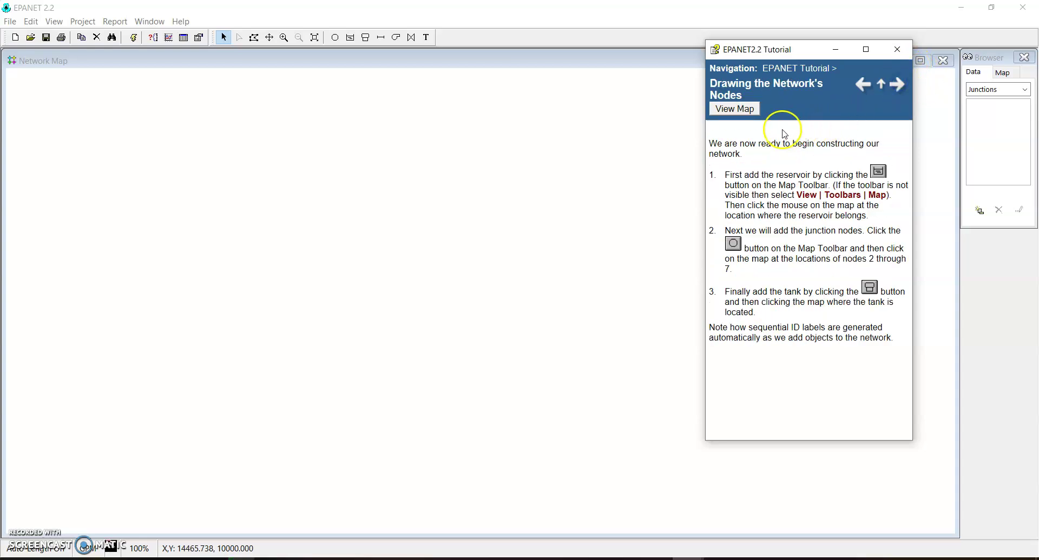
{"action": "left_click", "coordinate": [751, 110]}
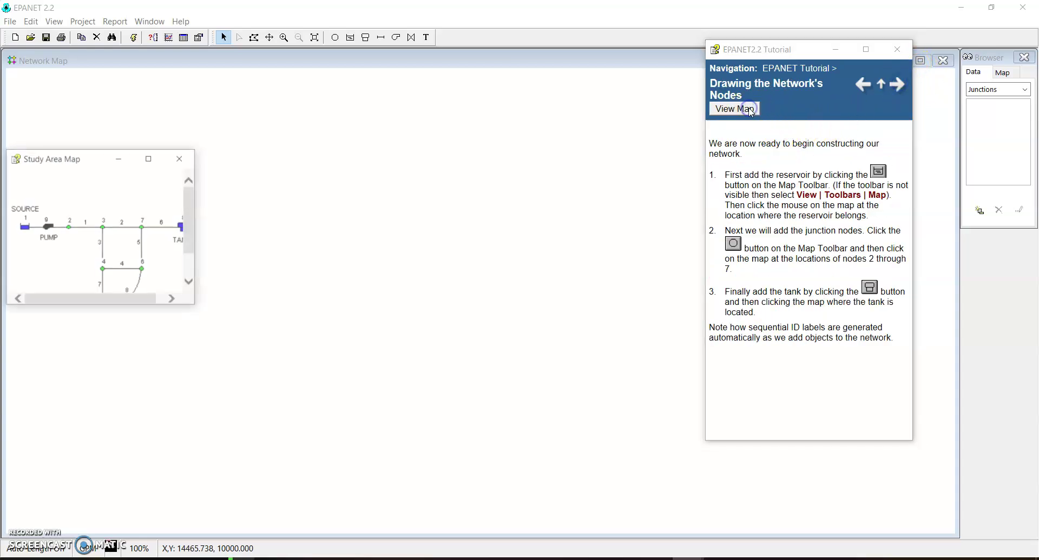
Enlarge the study area map window until the whole example network shows, and place it over the network map
{"action": "left_click_drag", "start_coordinate": [193, 308], "coordinate": [233, 355]}
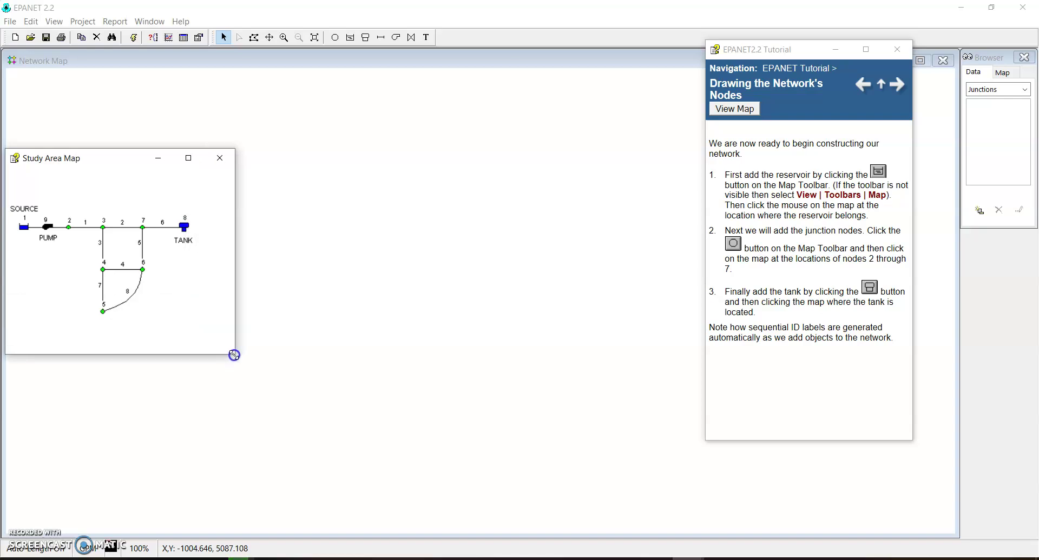
{"action": "left_click_drag", "start_coordinate": [103, 160], "coordinate": [100, 328]}
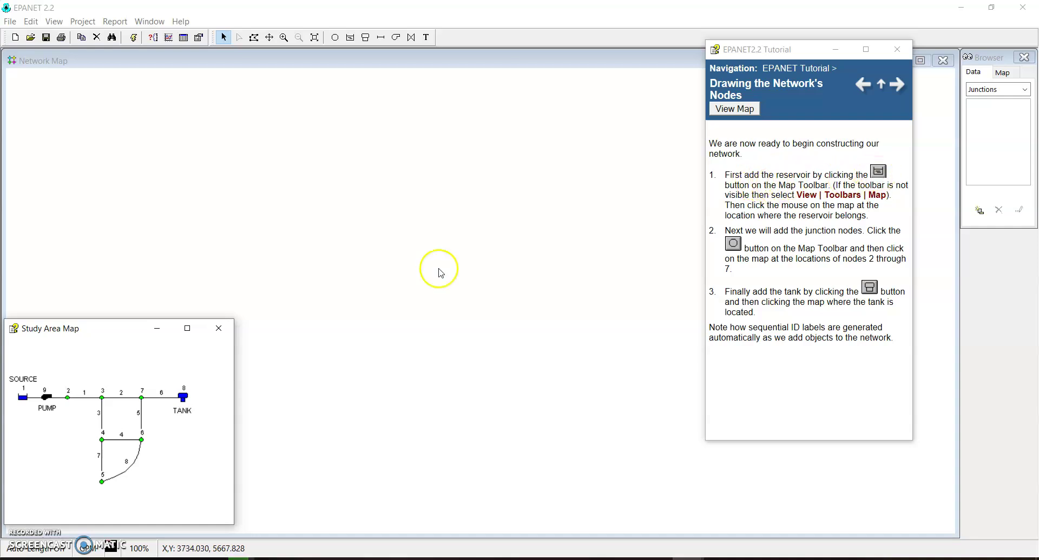
{"action": "left_click_drag", "start_coordinate": [122, 330], "coordinate": [181, 249]}
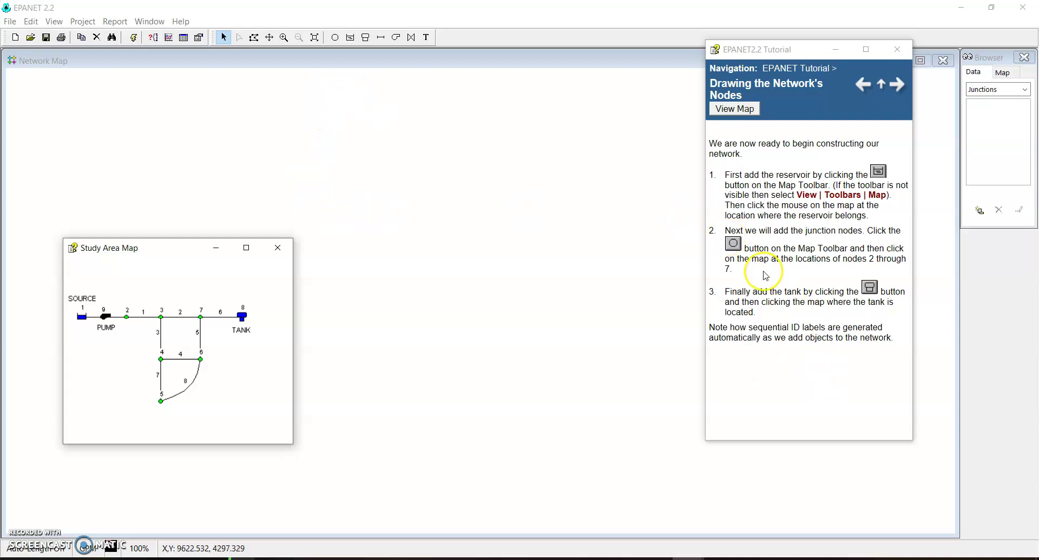
Place the reservoir in the upper left part of the network map, and bring the node-drawing instructions back into view
{"action": "left_click", "coordinate": [350, 37]}
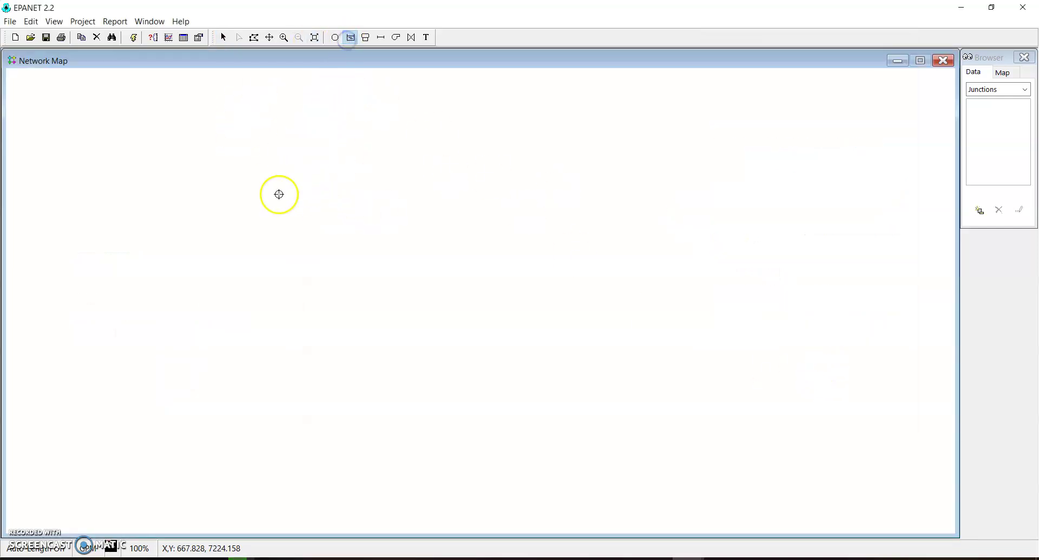
{"action": "left_click", "coordinate": [252, 209]}
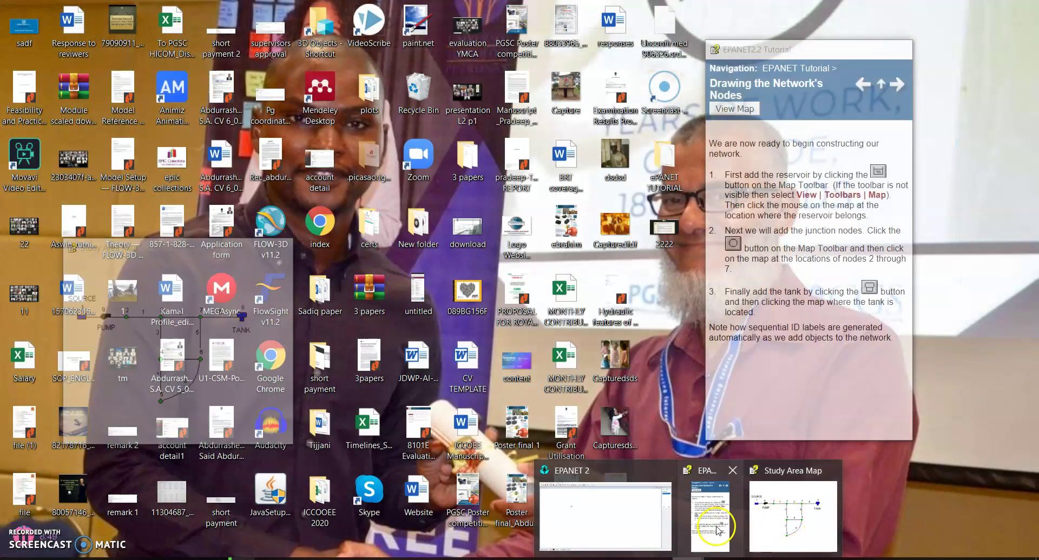
{"action": "left_click", "coordinate": [716, 527]}
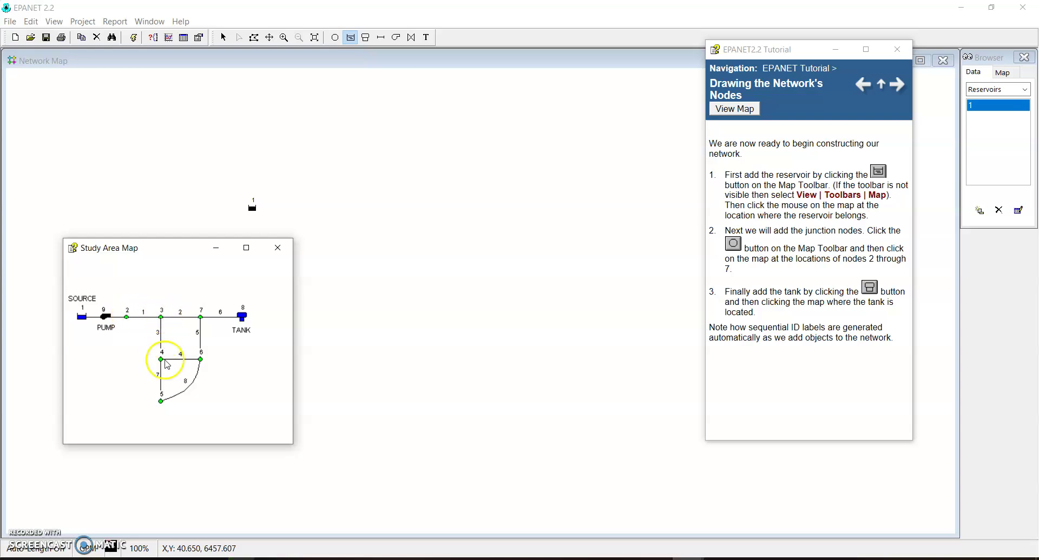
Place junctions 2 and 3 in line with the reservoir to its right, and junction 4 directly below junction 3
{"action": "left_click", "coordinate": [335, 37]}
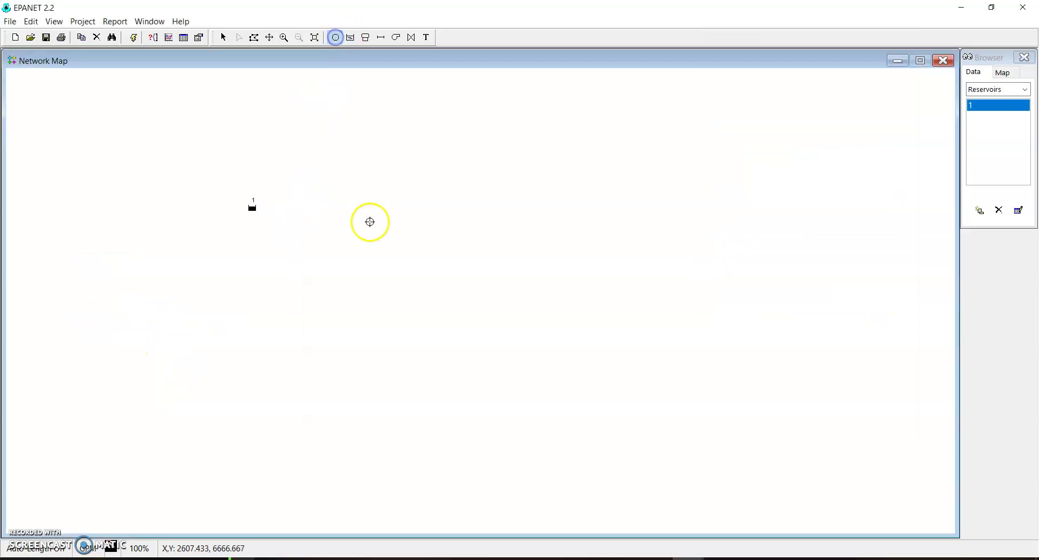
{"action": "left_click", "coordinate": [382, 205]}
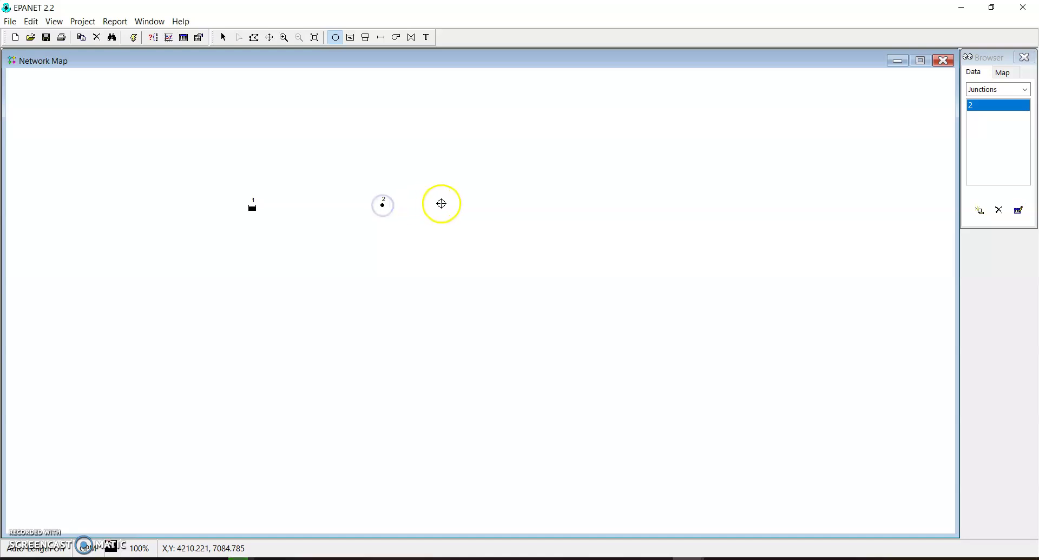
{"action": "left_click", "coordinate": [476, 204]}
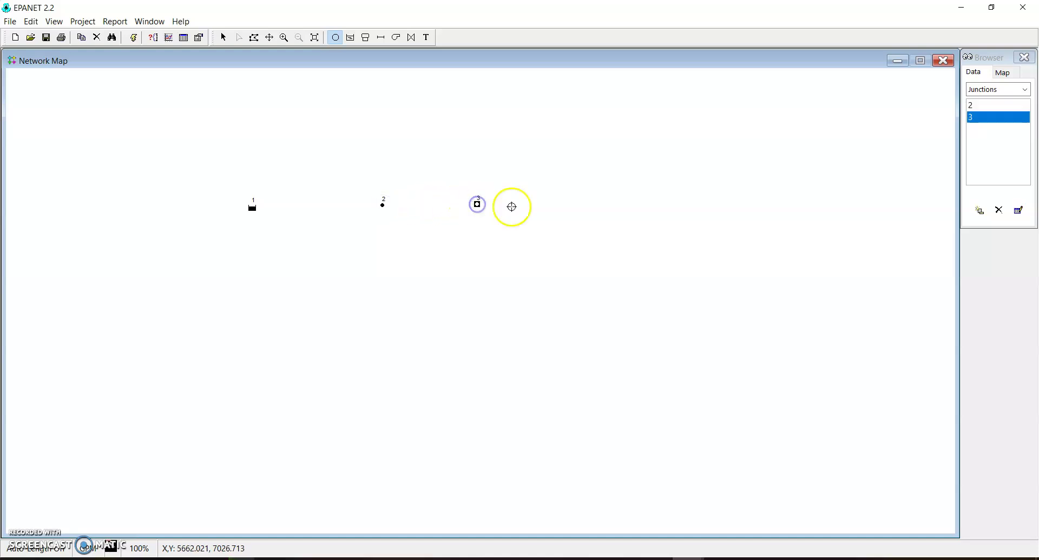
{"action": "left_click", "coordinate": [480, 274]}
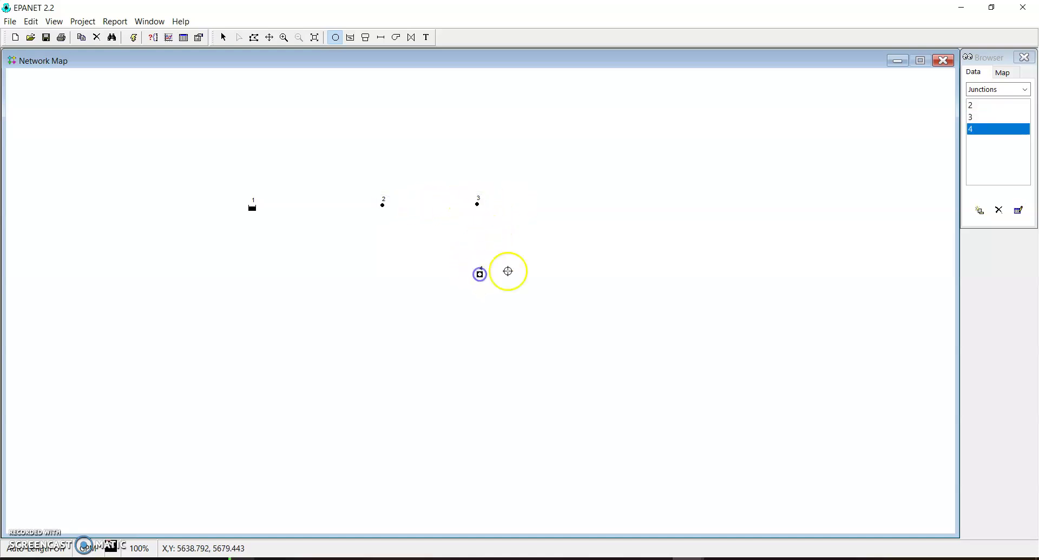
Following the study area map, place junction 5 below junction 4, junction 6 to the right of 4, and junction 7 above 6
{"action": "mouse_move", "coordinate": [687, 559]}
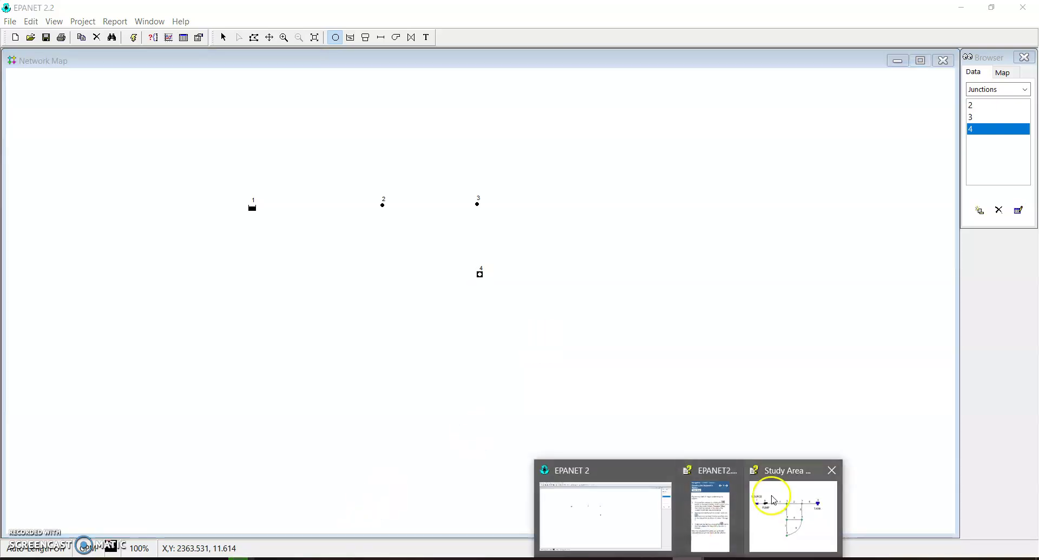
{"action": "left_click", "coordinate": [785, 505]}
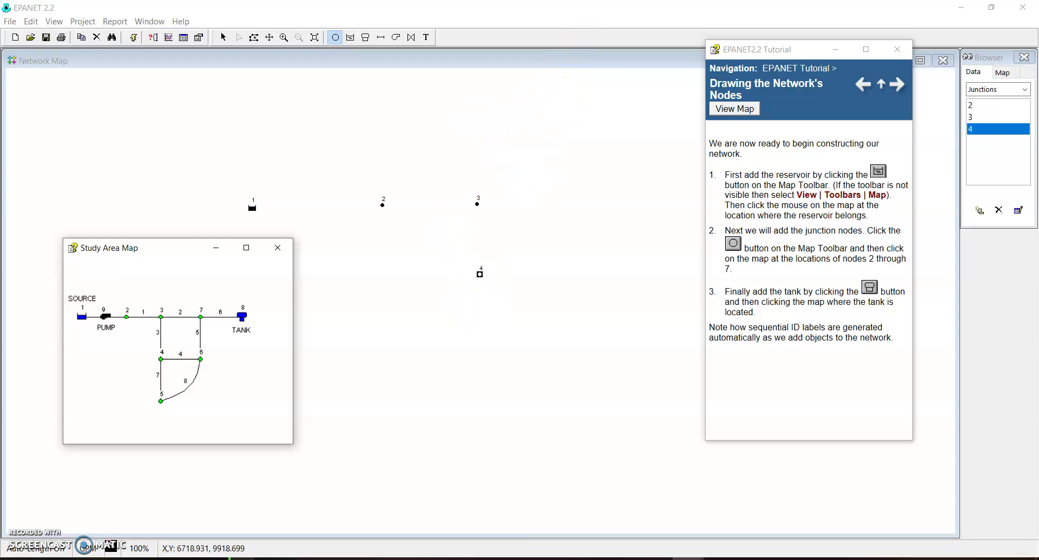
{"action": "left_click", "coordinate": [551, 263]}
{"action": "left_click", "coordinate": [476, 346]}
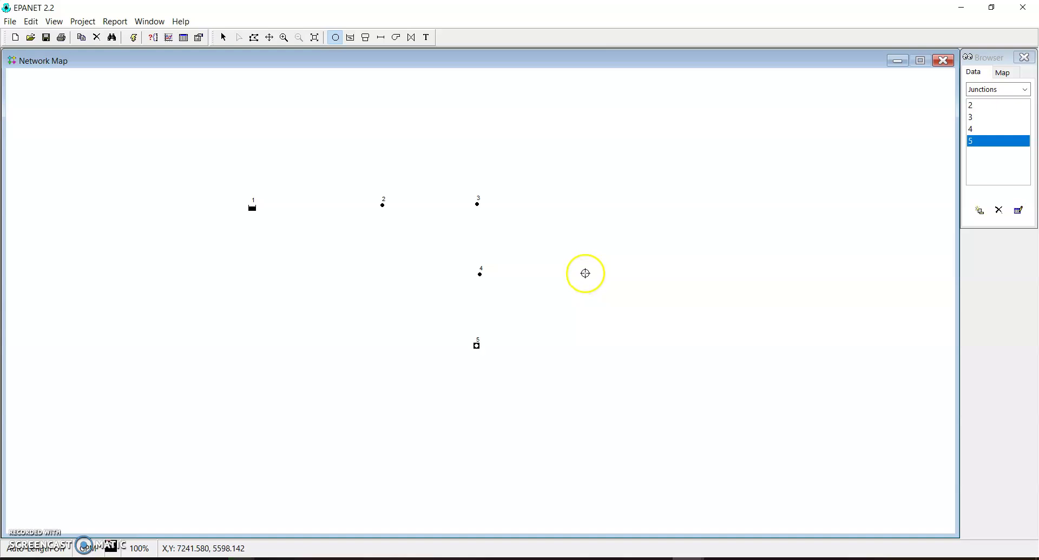
{"action": "left_click", "coordinate": [585, 273]}
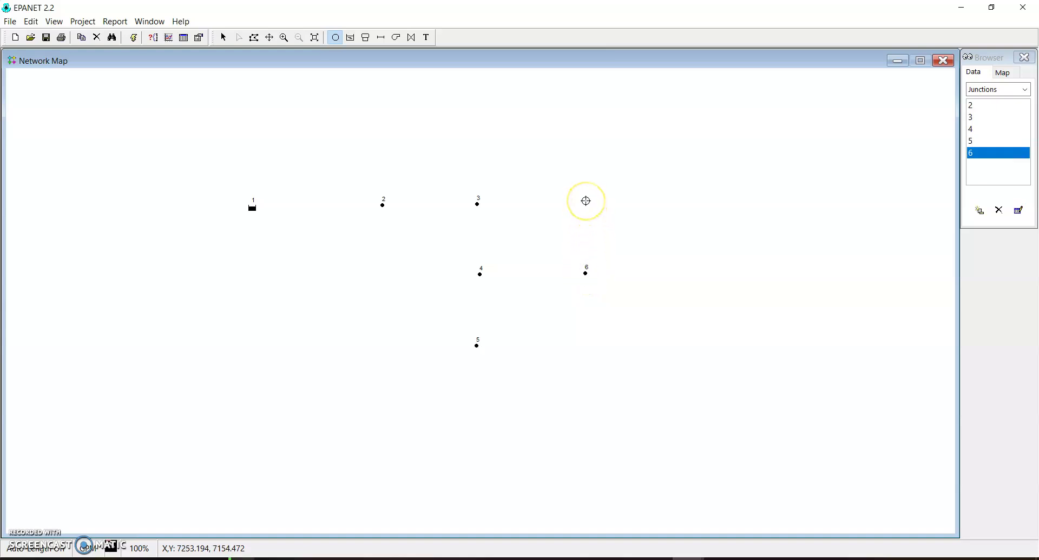
{"action": "left_click", "coordinate": [586, 201]}
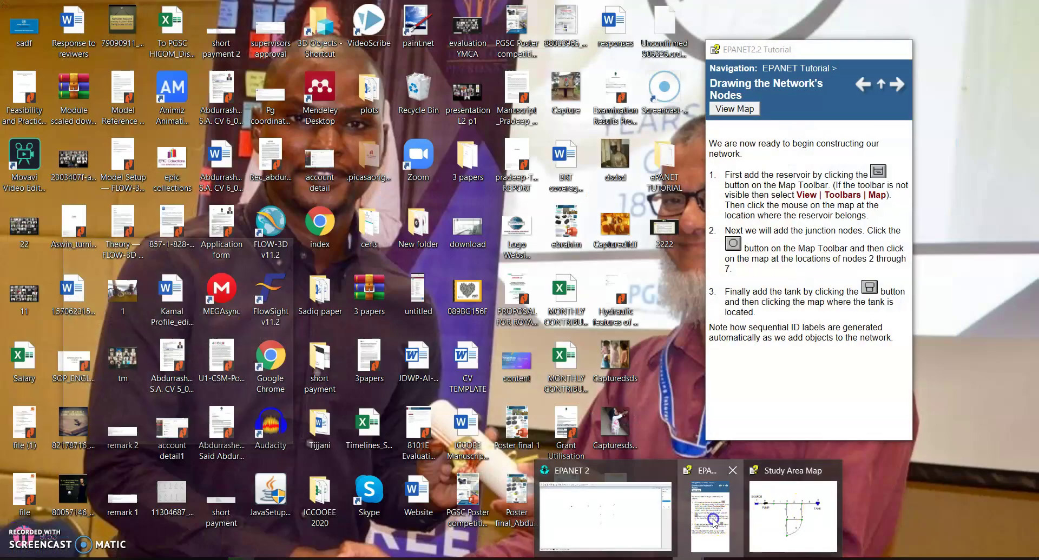
Check the tutorial's tank instruction and place the tank on the network map to the right of junction 7
{"action": "left_click", "coordinate": [713, 522]}
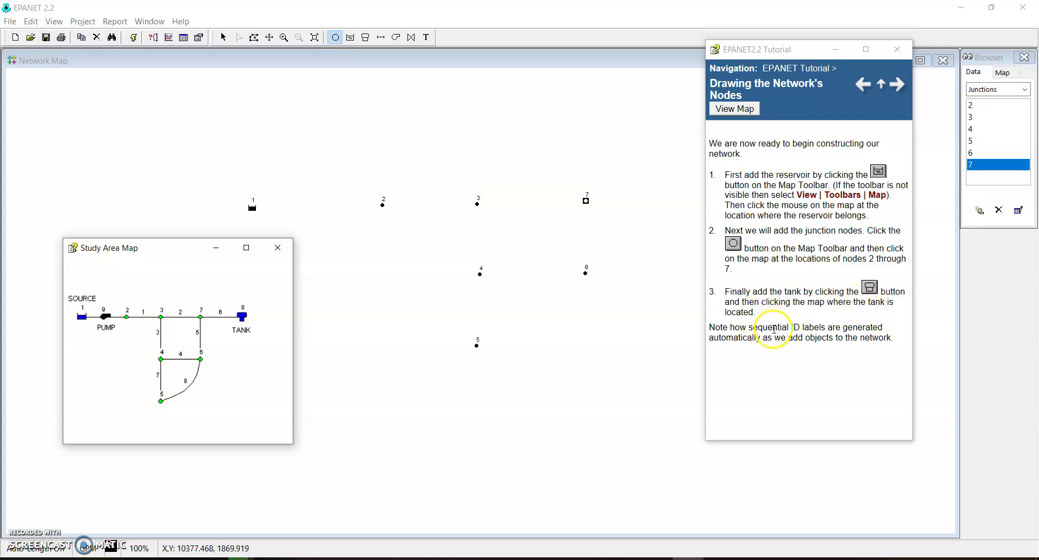
{"action": "left_click", "coordinate": [649, 11]}
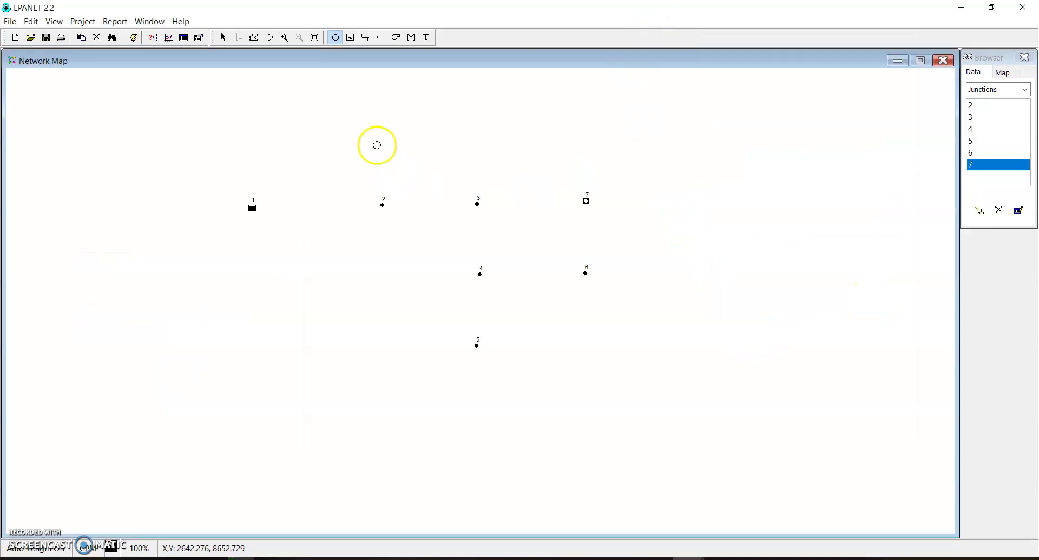
{"action": "left_click", "coordinate": [366, 41]}
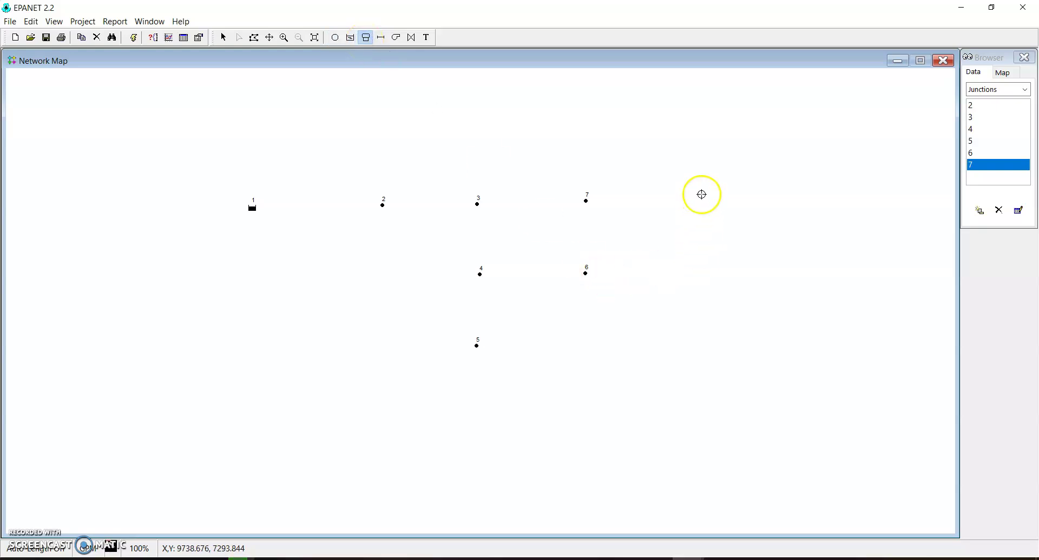
{"action": "left_click", "coordinate": [718, 199]}
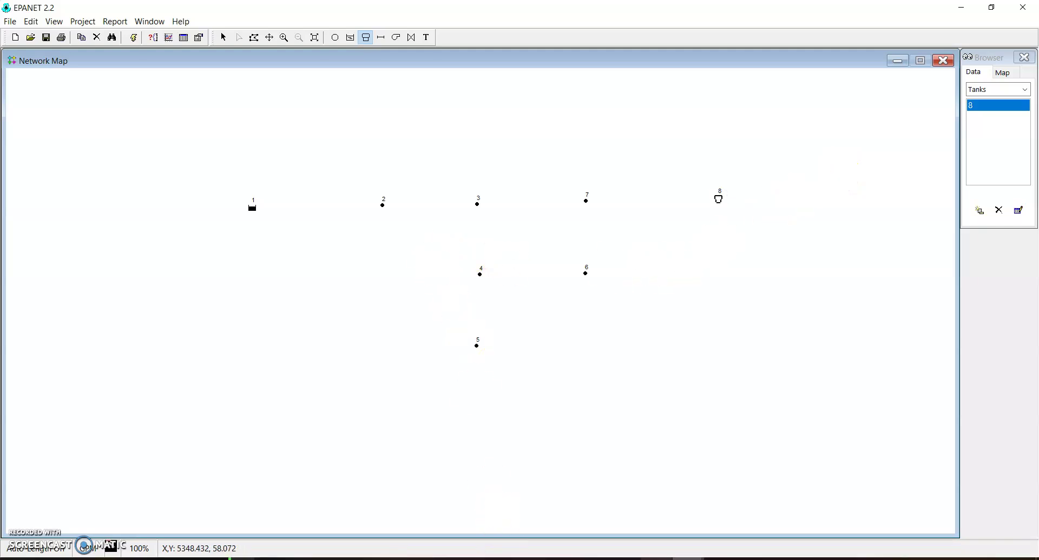
Bring the tutorial back, move its window clear of the tank, and go to the Drawing the Network's Links topic
{"action": "left_click", "coordinate": [725, 516]}
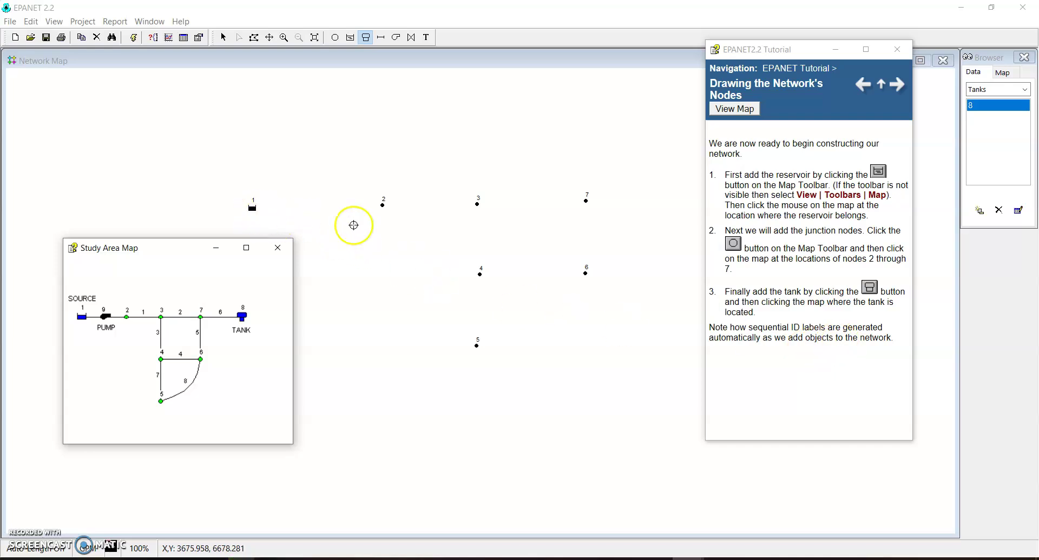
{"action": "left_click_drag", "start_coordinate": [803, 52], "coordinate": [894, 121]}
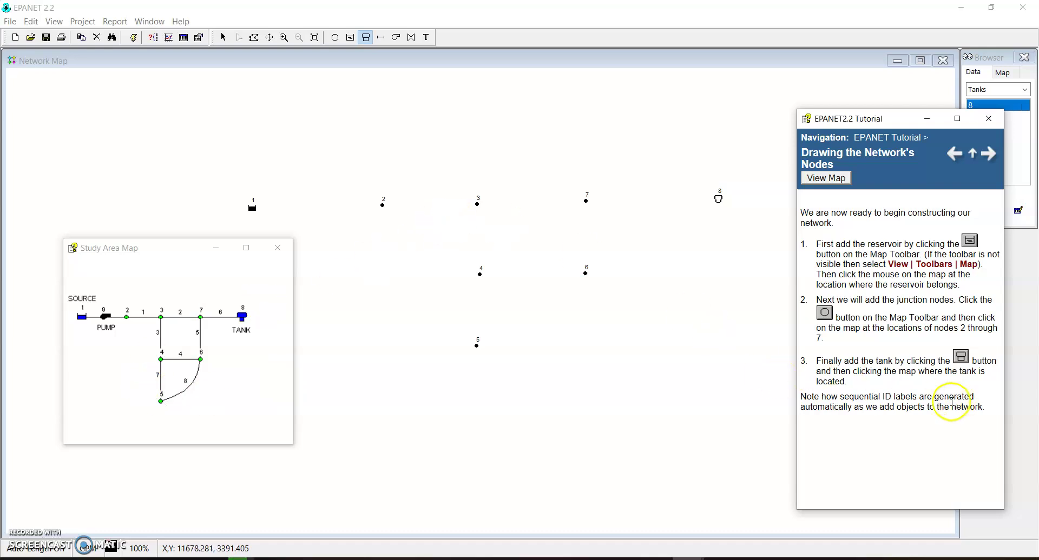
{"action": "left_click", "coordinate": [995, 155]}
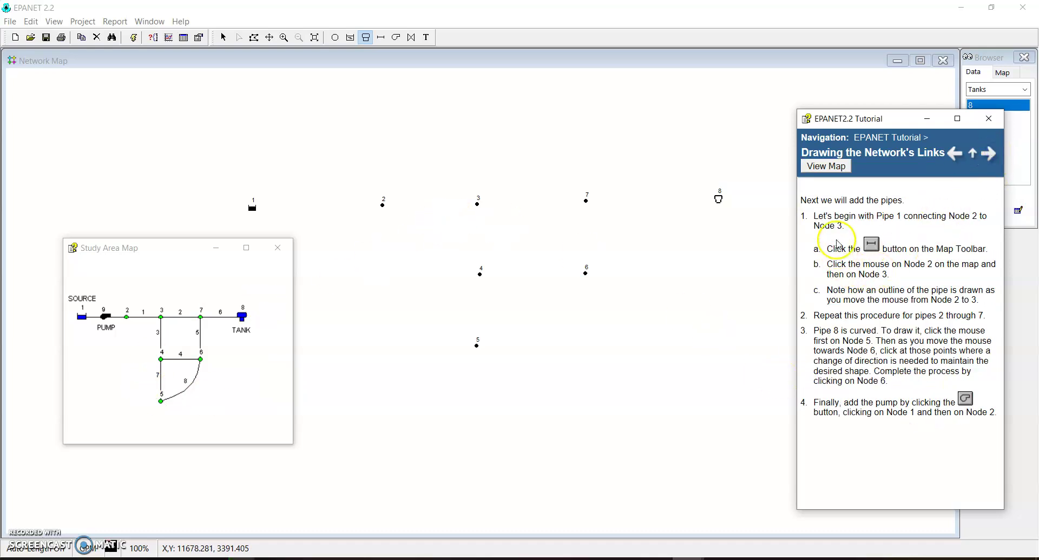
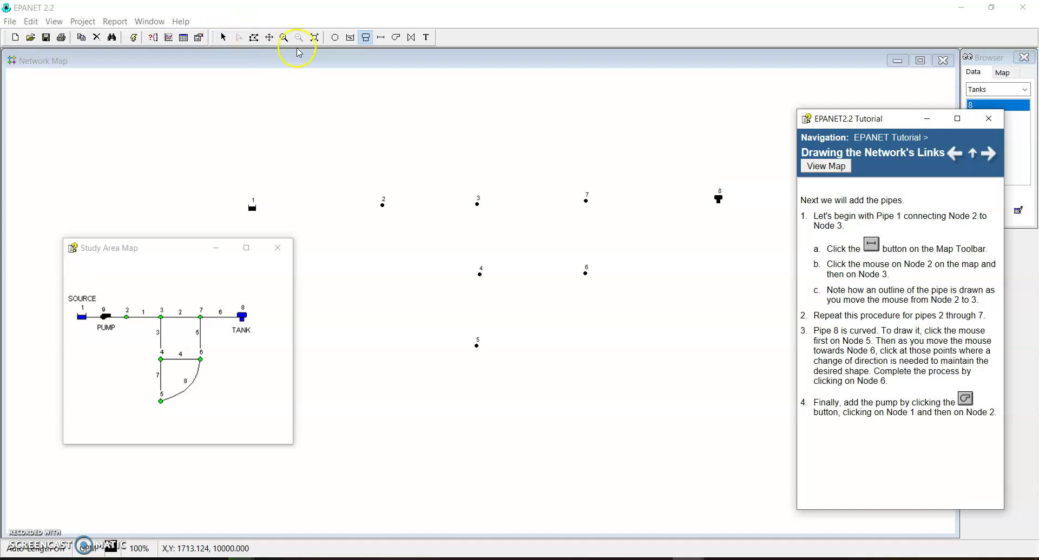
Draw a straight pipe on the network map from node 2 to node 3
{"action": "left_click", "coordinate": [383, 40]}
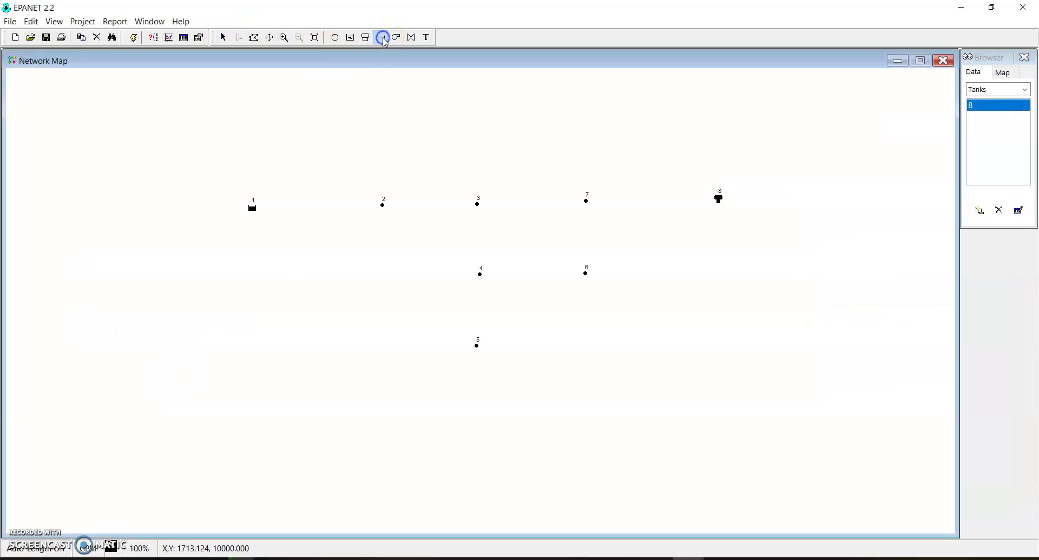
{"action": "left_click", "coordinate": [382, 205]}
{"action": "left_click", "coordinate": [477, 204]}
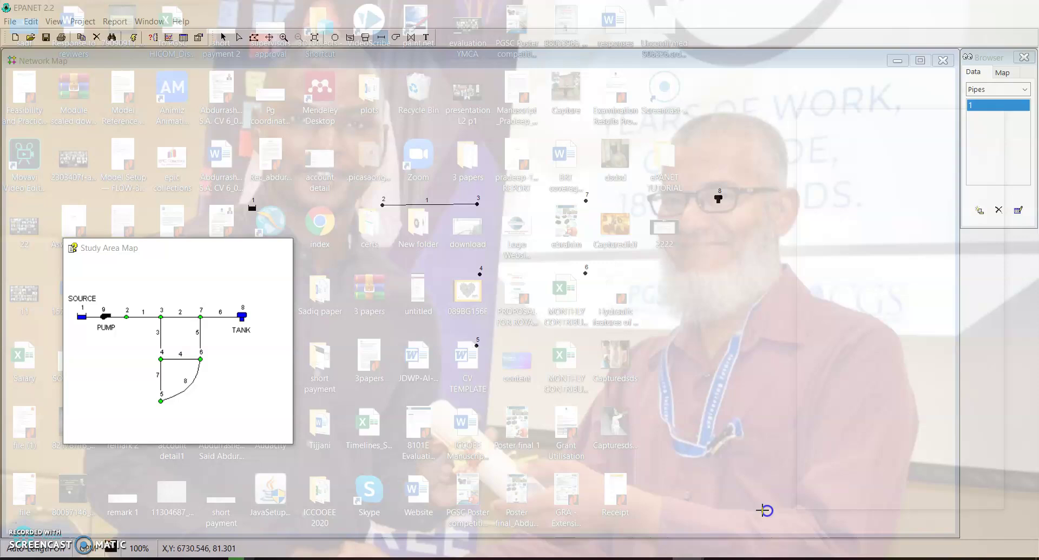
Following the study area map, draw pipes from node 3 to node 7 and from node 3 to node 4
{"action": "left_click", "coordinate": [766, 509]}
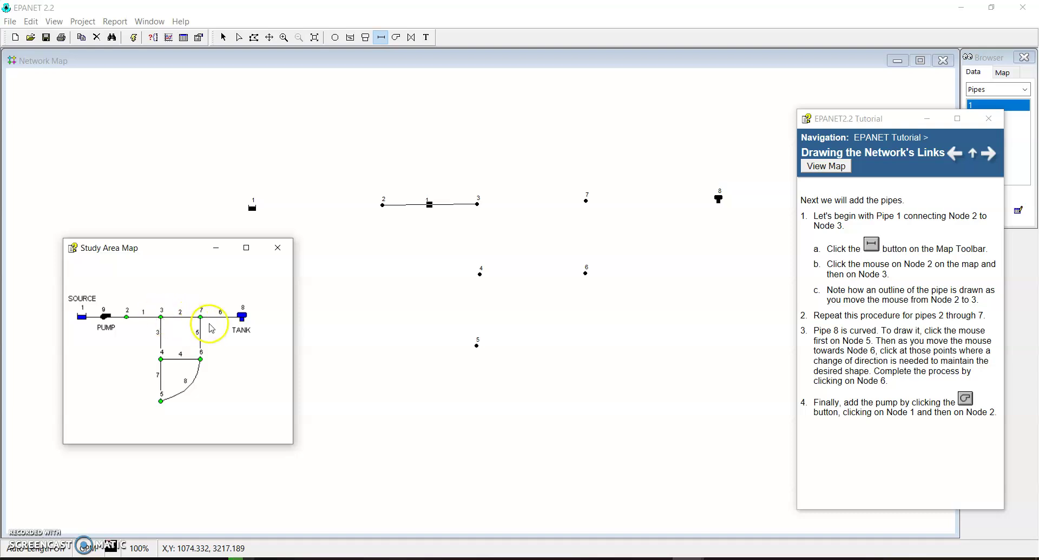
{"action": "left_click", "coordinate": [477, 205]}
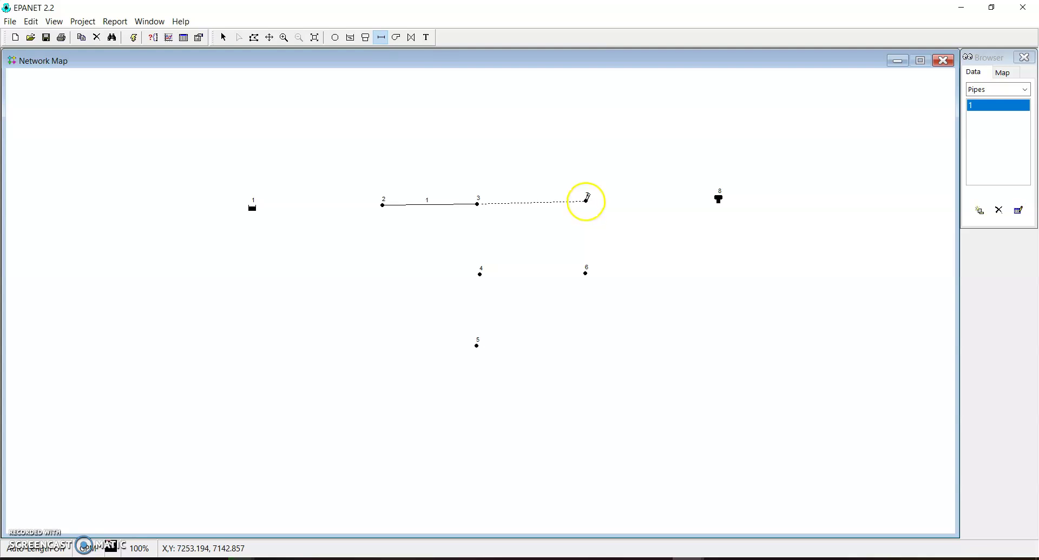
{"action": "left_click", "coordinate": [586, 200]}
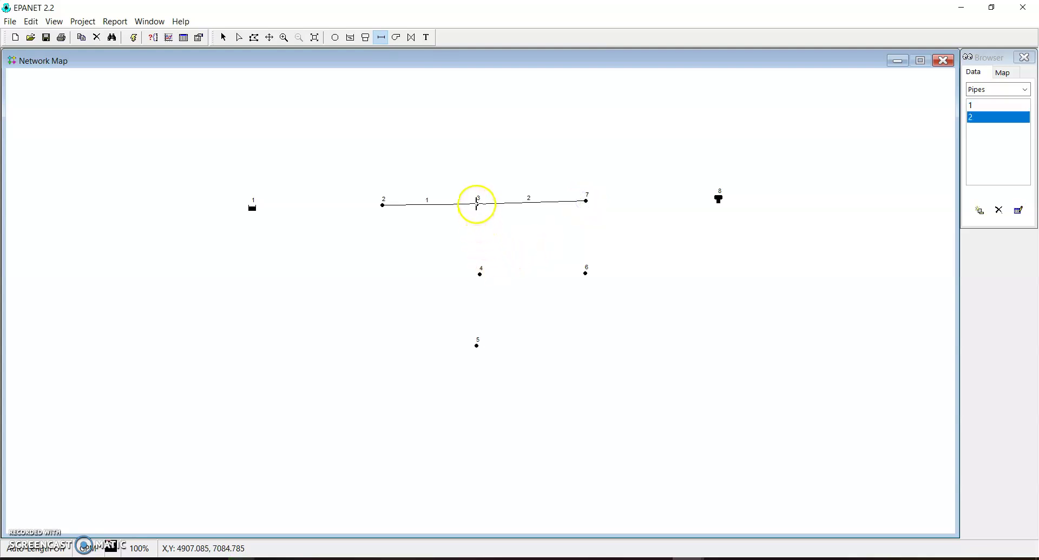
{"action": "left_click", "coordinate": [476, 205]}
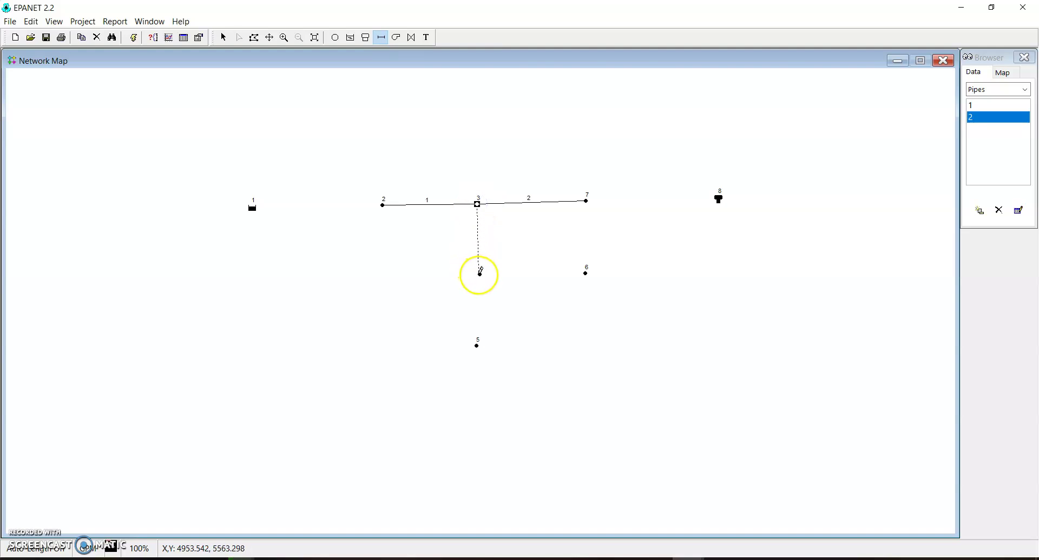
{"action": "left_click", "coordinate": [480, 273]}
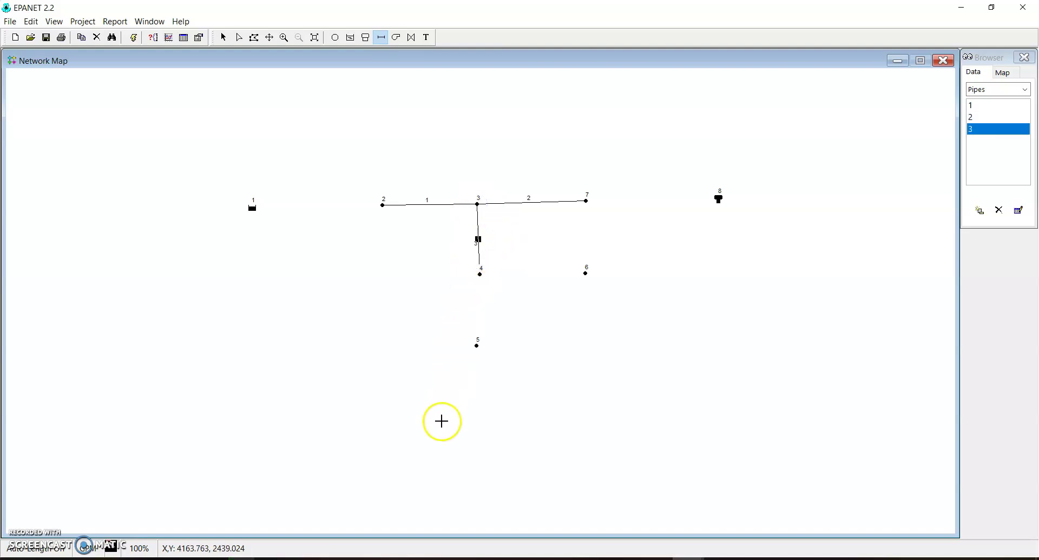
Check the study area map and draw pipes from node 4 to node 6 and from node 6 to node 7
{"action": "mouse_move", "coordinate": [687, 558]}
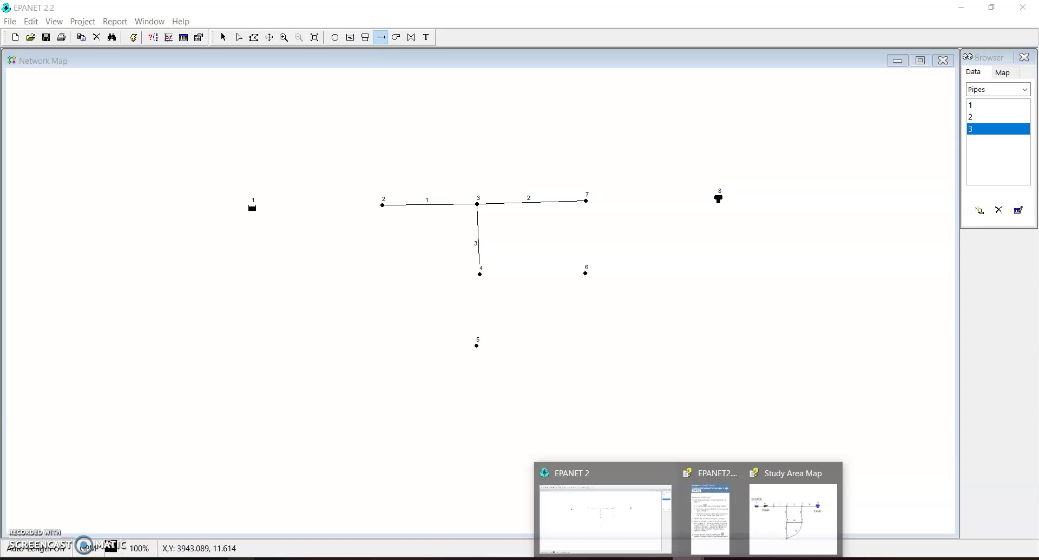
{"action": "left_click", "coordinate": [754, 526]}
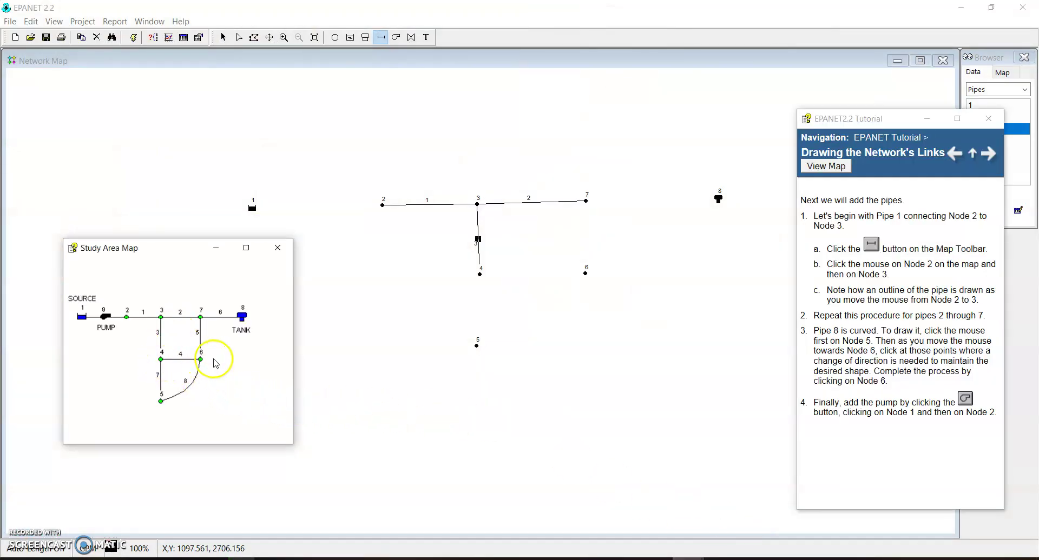
{"action": "left_click", "coordinate": [480, 274]}
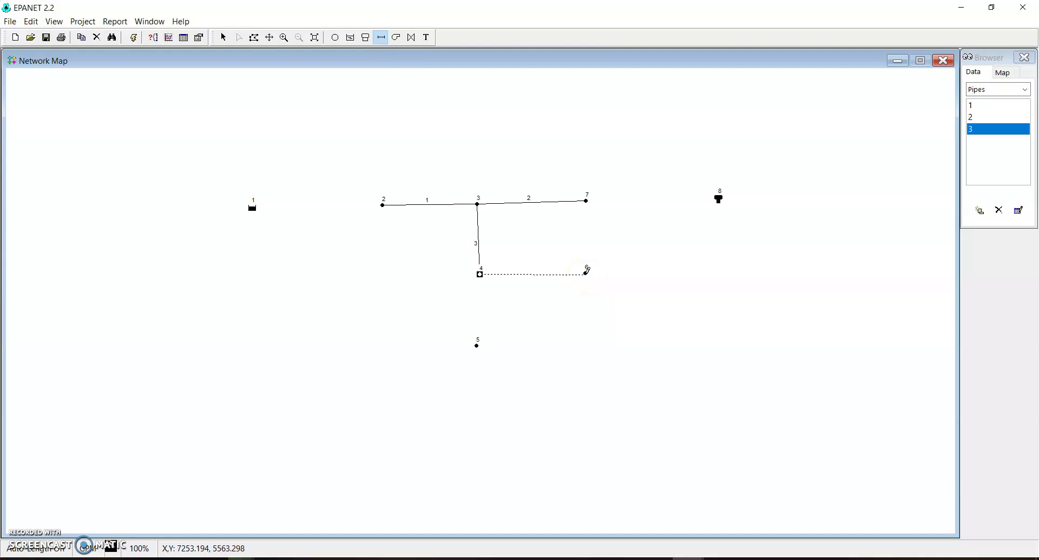
{"action": "left_click", "coordinate": [585, 273]}
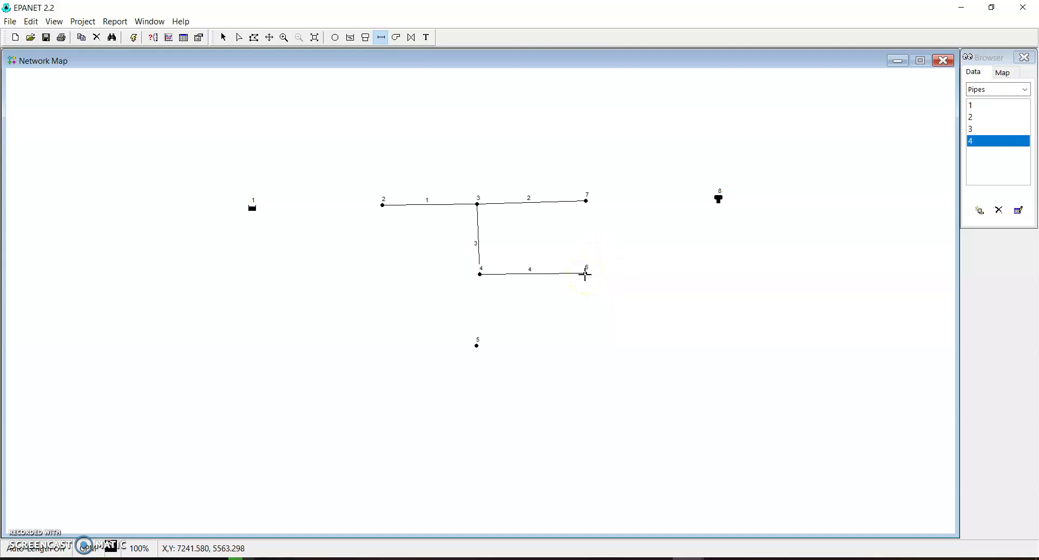
{"action": "left_click", "coordinate": [586, 273]}
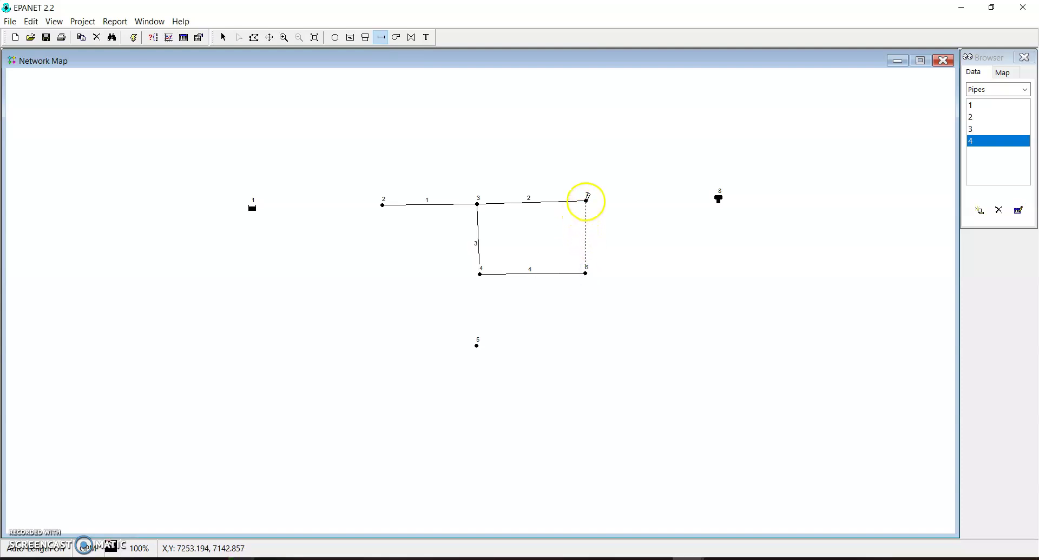
{"action": "left_click", "coordinate": [586, 201]}
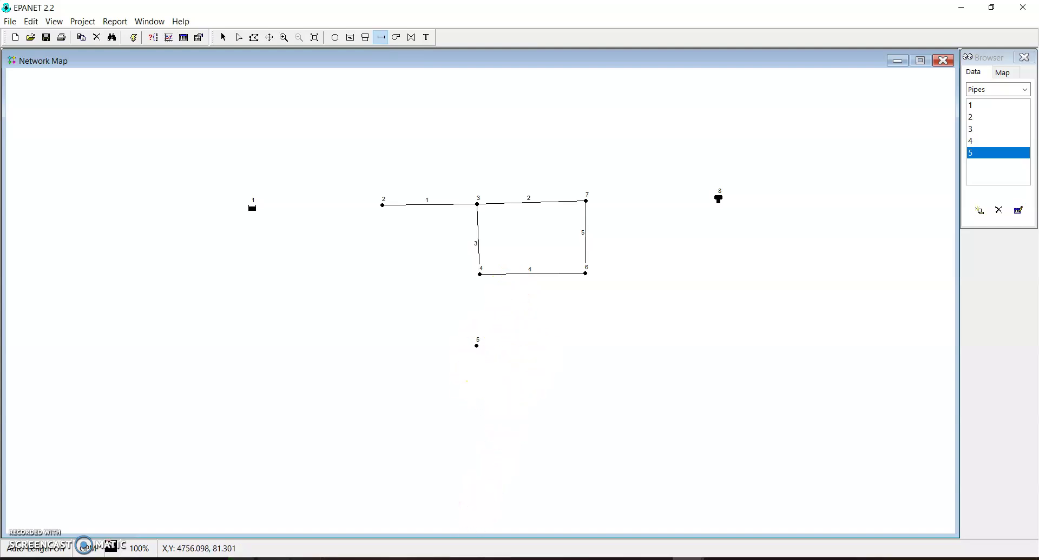
Check the study area map and draw a straight pipe from tank 8 to node 7
{"action": "mouse_move", "coordinate": [242, 558]}
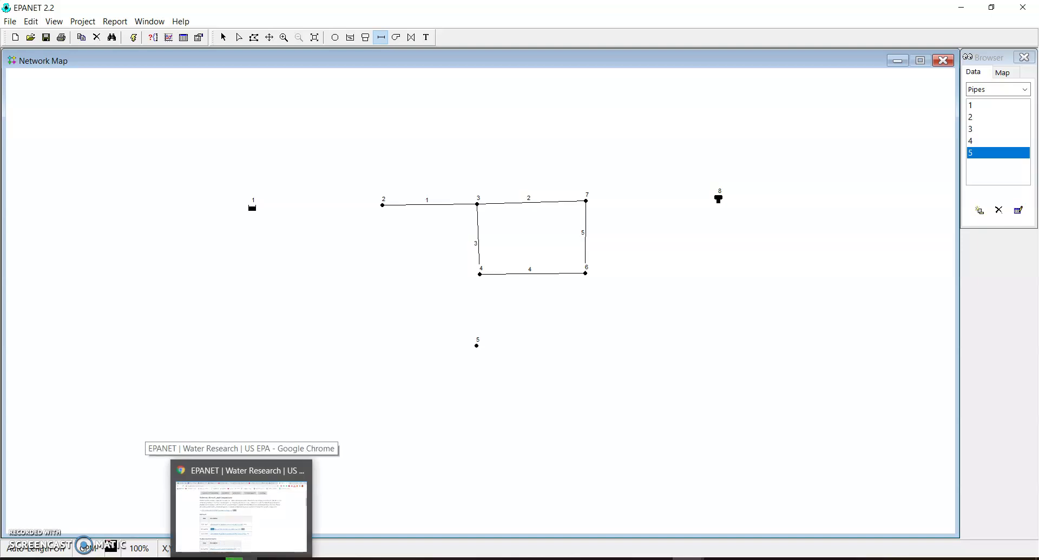
{"action": "mouse_move", "coordinate": [688, 559]}
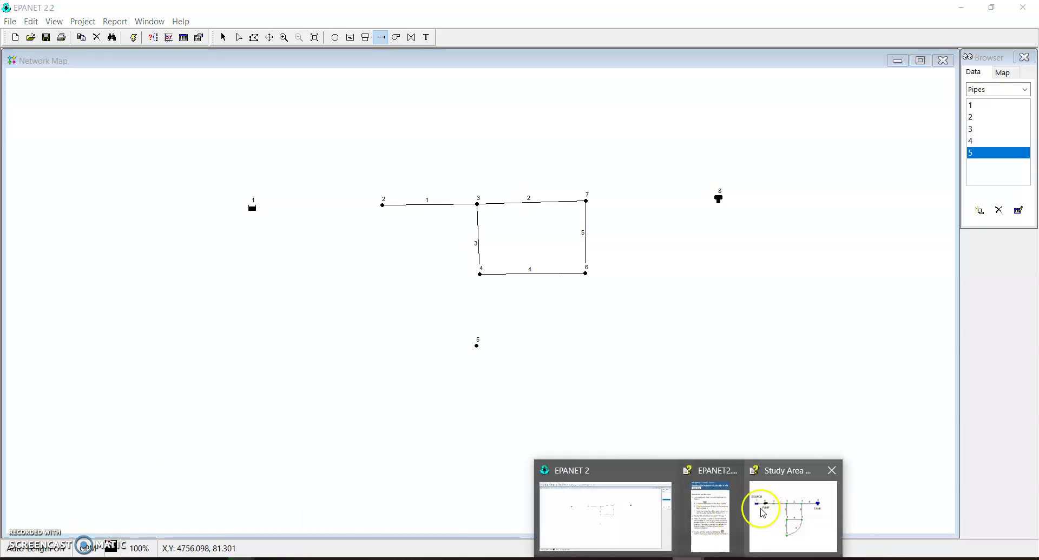
{"action": "left_click", "coordinate": [724, 511]}
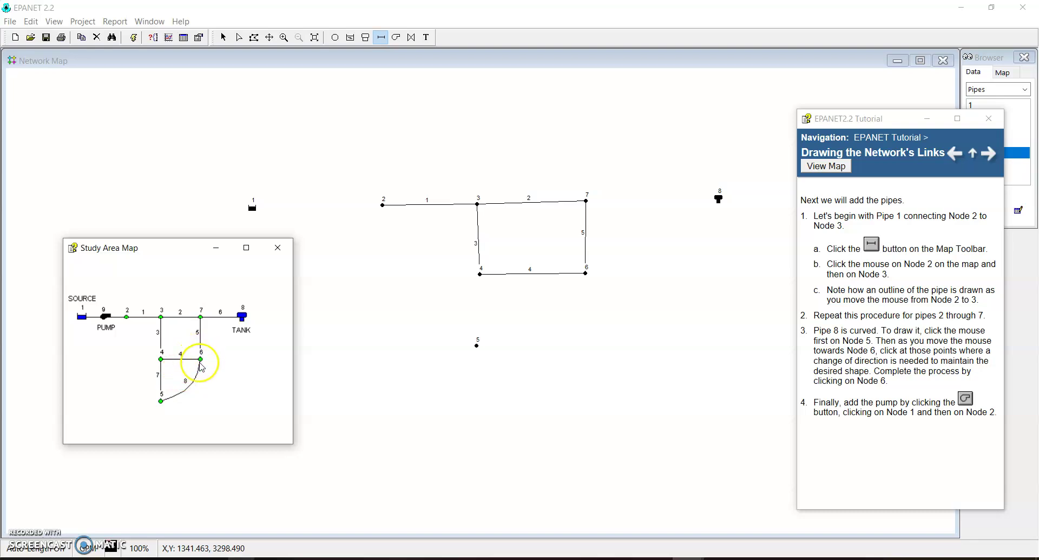
{"action": "left_click", "coordinate": [591, 206]}
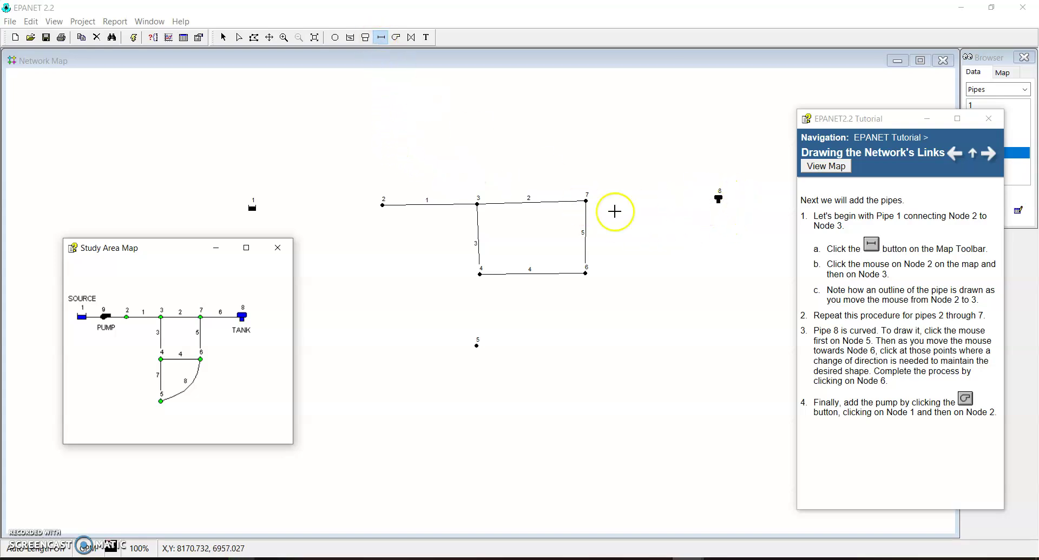
{"action": "left_click", "coordinate": [718, 199]}
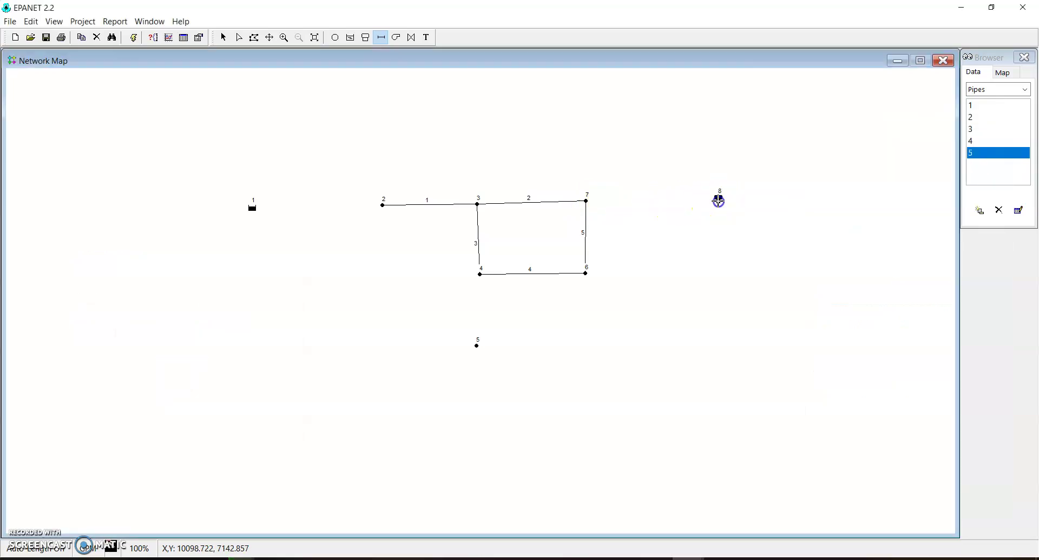
{"action": "left_click", "coordinate": [718, 198]}
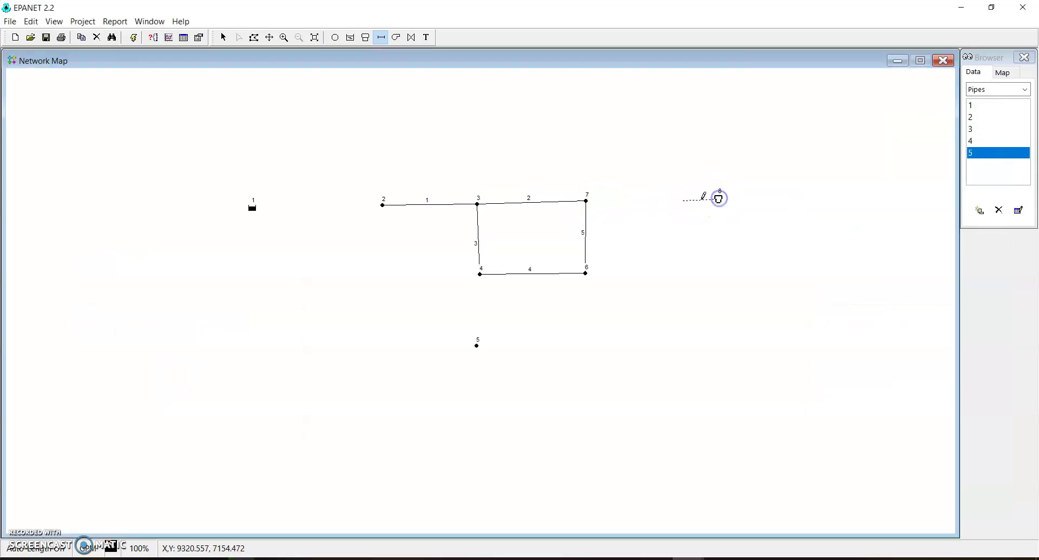
{"action": "left_click", "coordinate": [586, 201]}
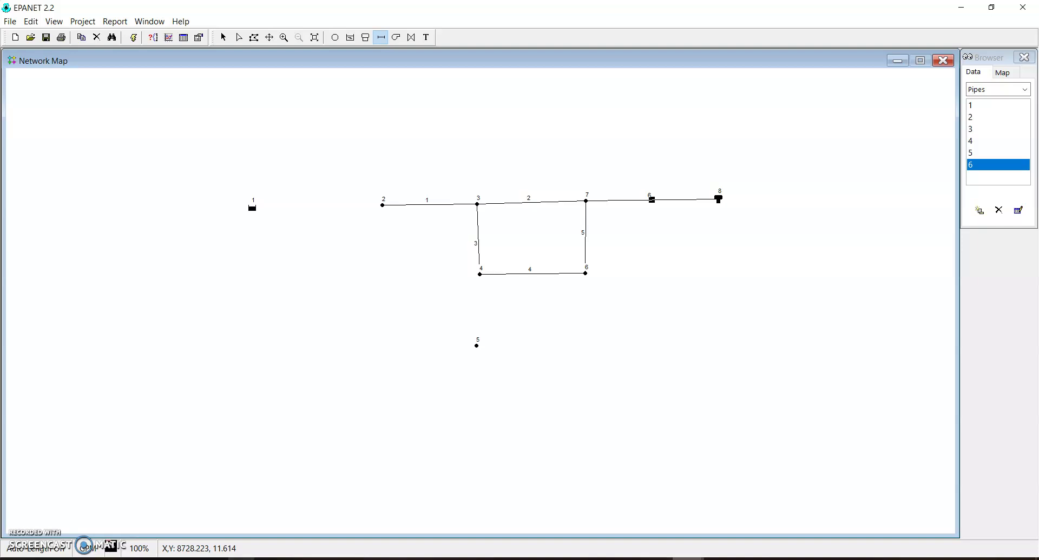
Following the study area map, draw a straight pipe from node 4 down to node 5
{"action": "mouse_move", "coordinate": [684, 559]}
{"action": "left_click", "coordinate": [767, 510]}
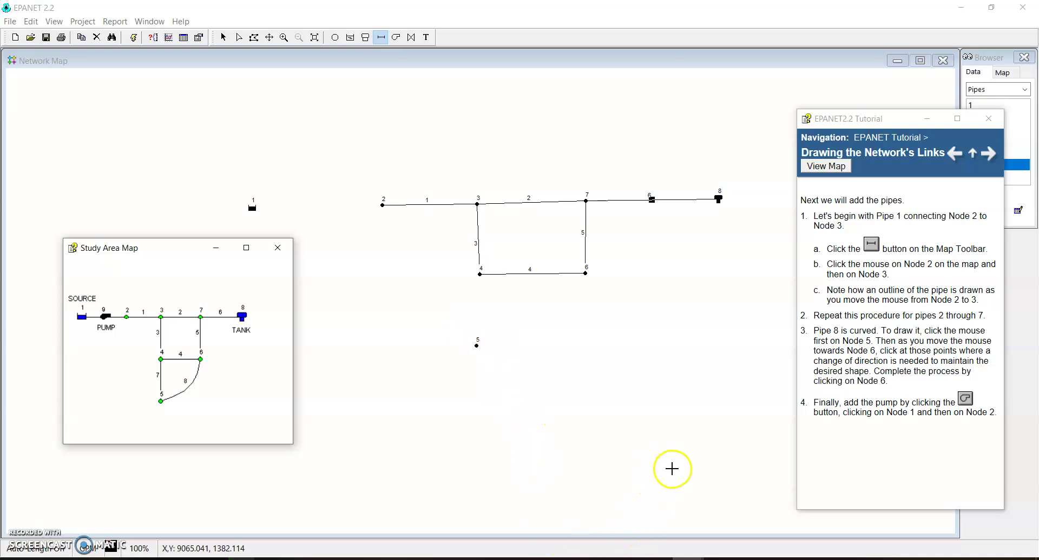
{"action": "left_click", "coordinate": [479, 275]}
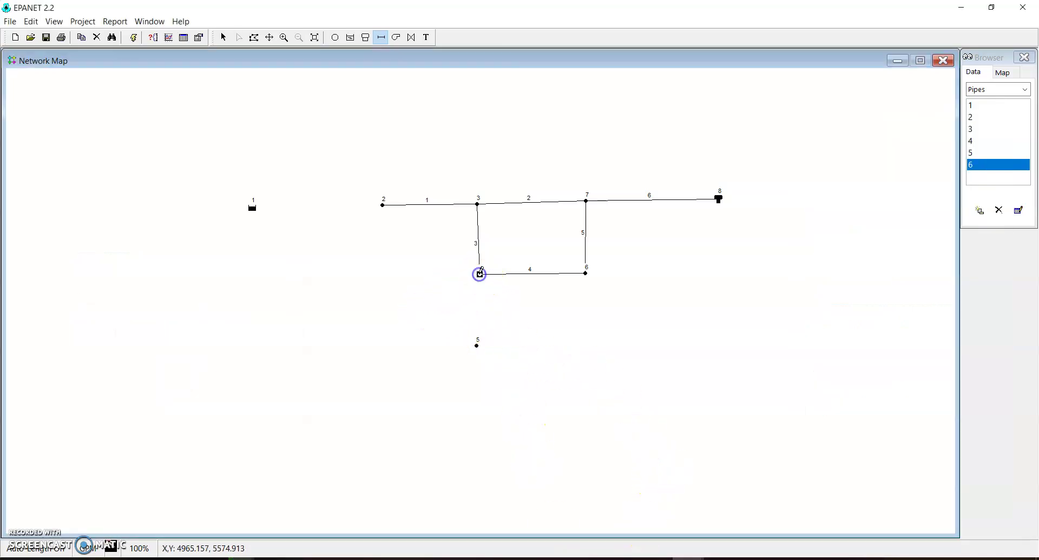
{"action": "left_click", "coordinate": [477, 345]}
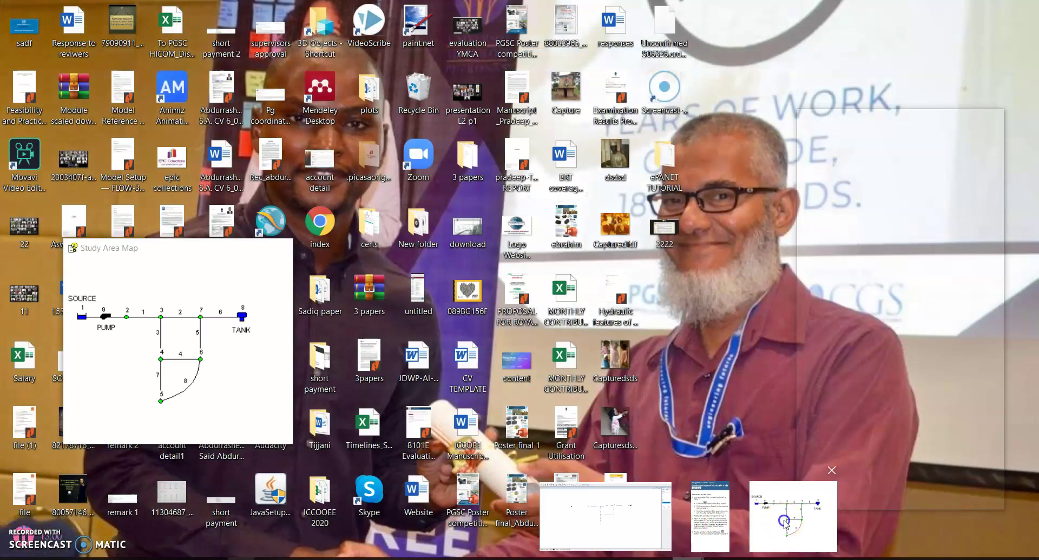
Following the tutorial, draw a curved pipe from node 5 to node 6, adding intermediate vertices that bow it outward
{"action": "left_click", "coordinate": [784, 520]}
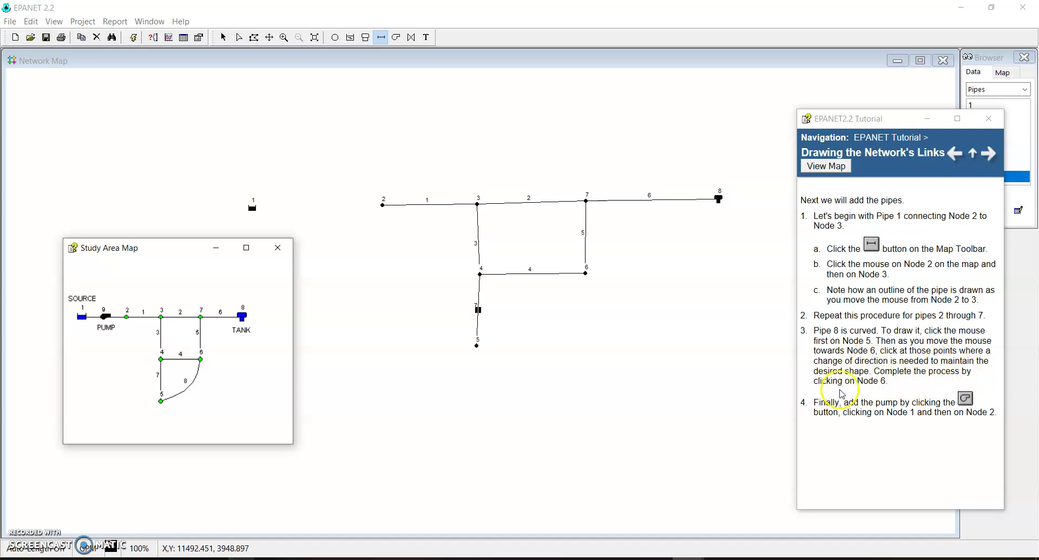
{"action": "left_click", "coordinate": [477, 345]}
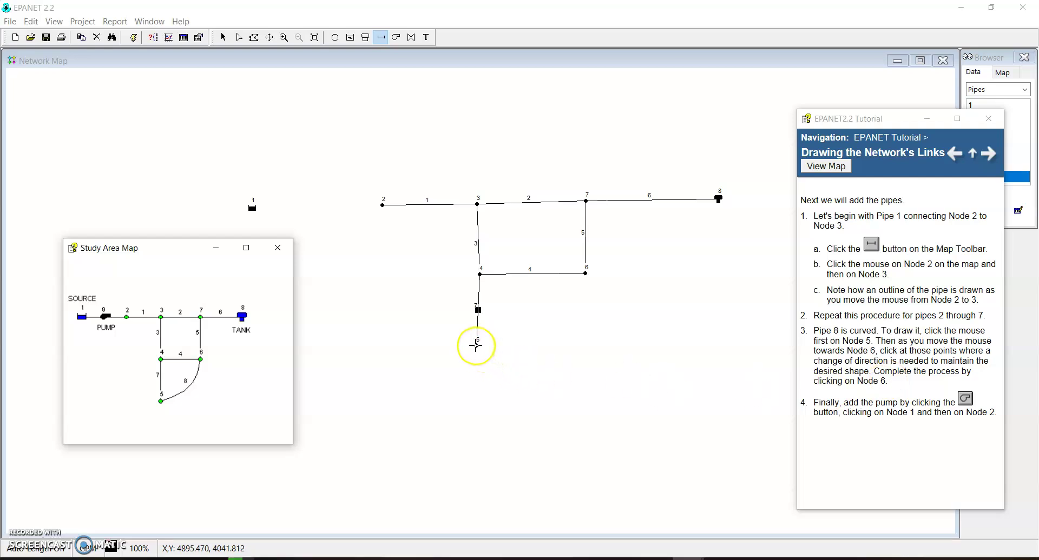
{"action": "left_click", "coordinate": [476, 346]}
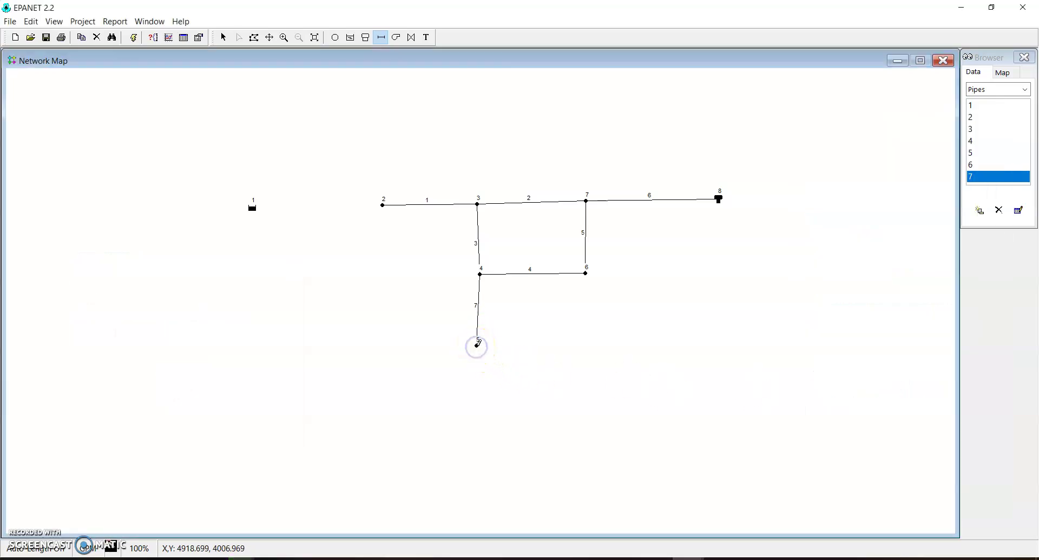
{"action": "left_click", "coordinate": [508, 342]}
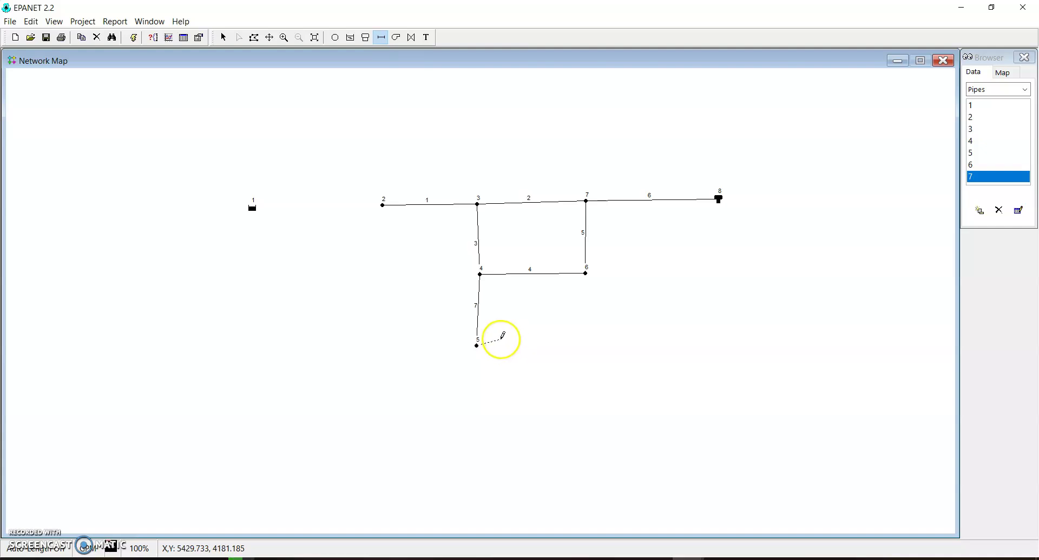
{"action": "left_click", "coordinate": [525, 328]}
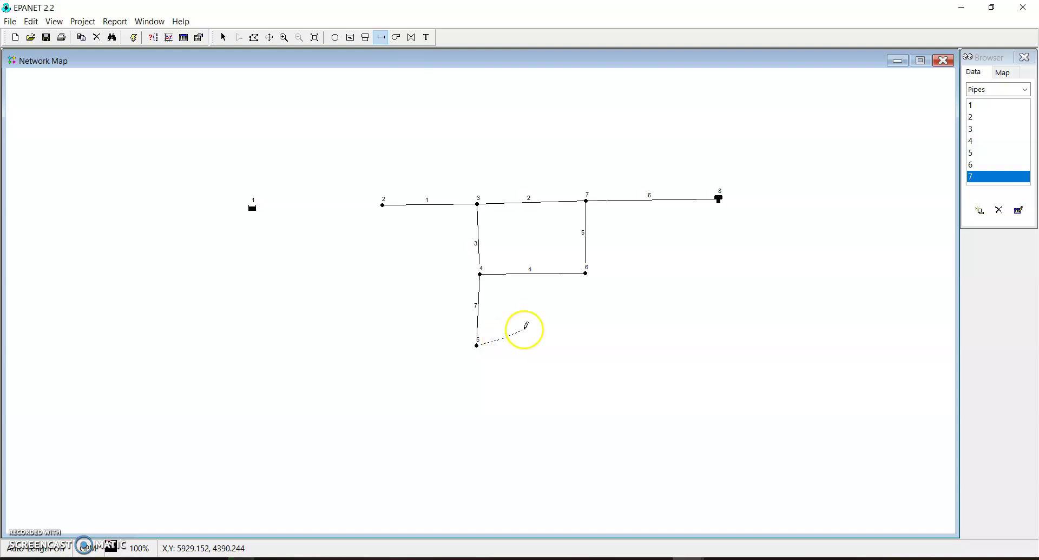
{"action": "left_click", "coordinate": [550, 313]}
{"action": "left_click", "coordinate": [573, 298]}
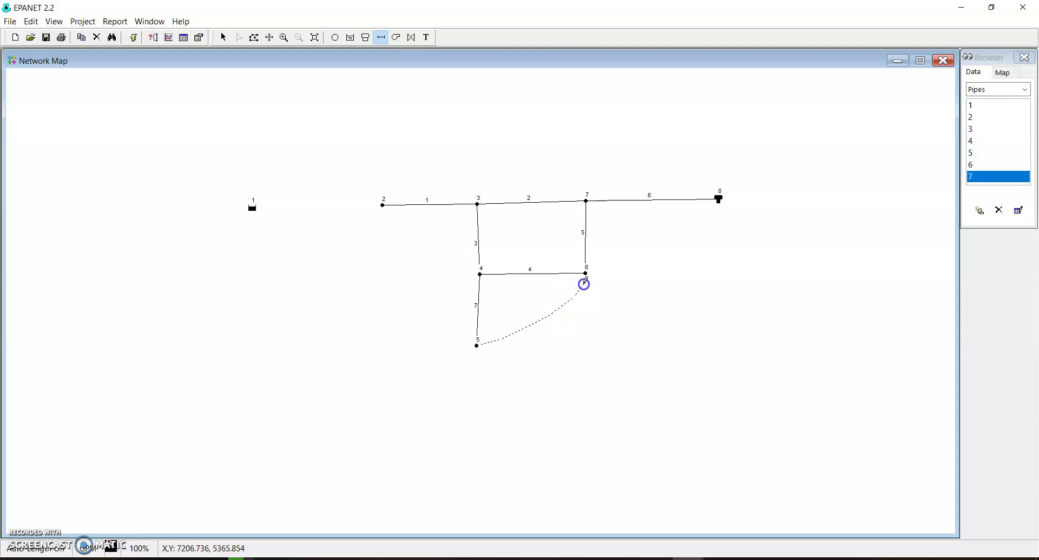
{"action": "left_click", "coordinate": [586, 273]}
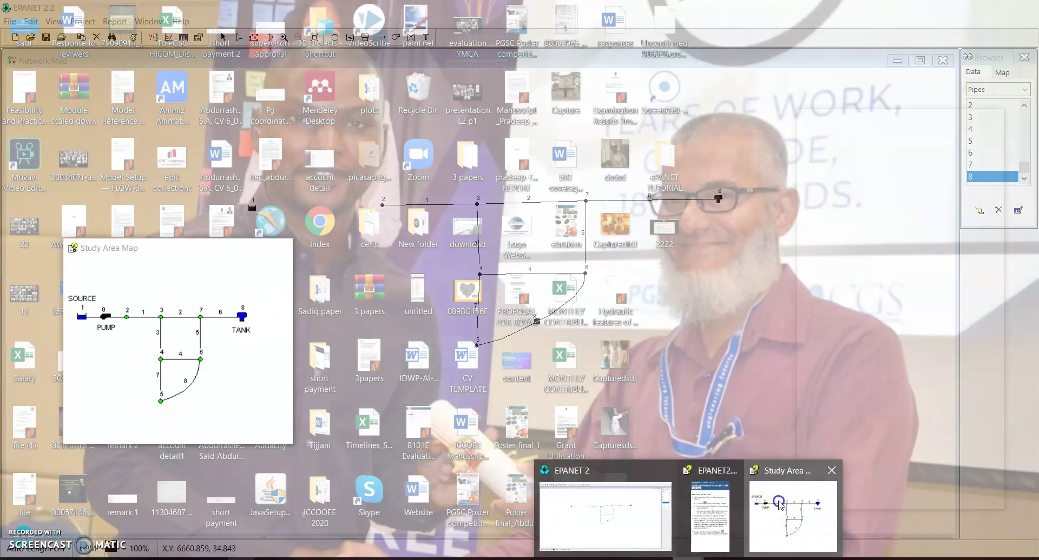
Check the tutorial and study area map, and add a pump link from reservoir 1 to node 2
{"action": "left_click", "coordinate": [757, 519]}
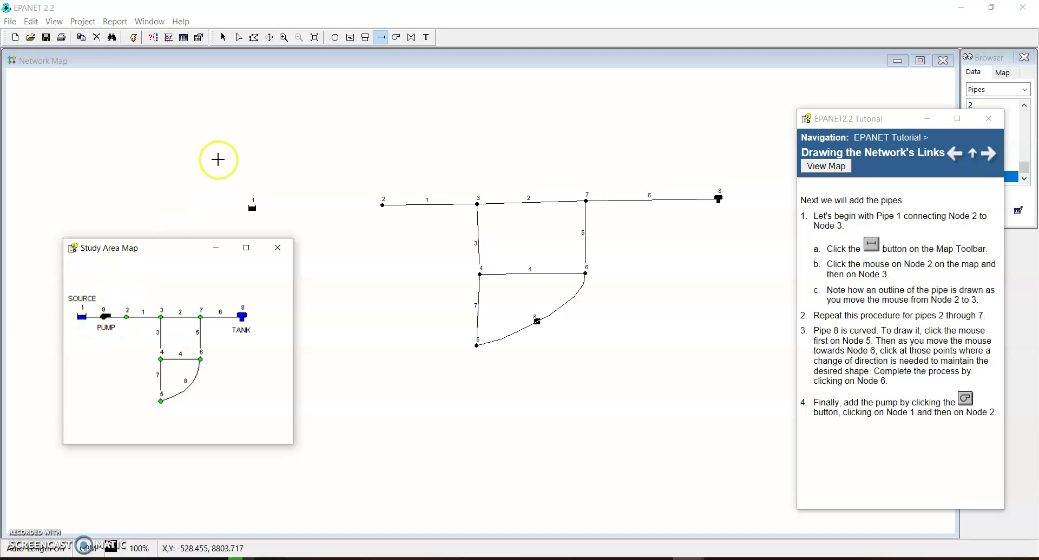
{"action": "left_click", "coordinate": [378, 42]}
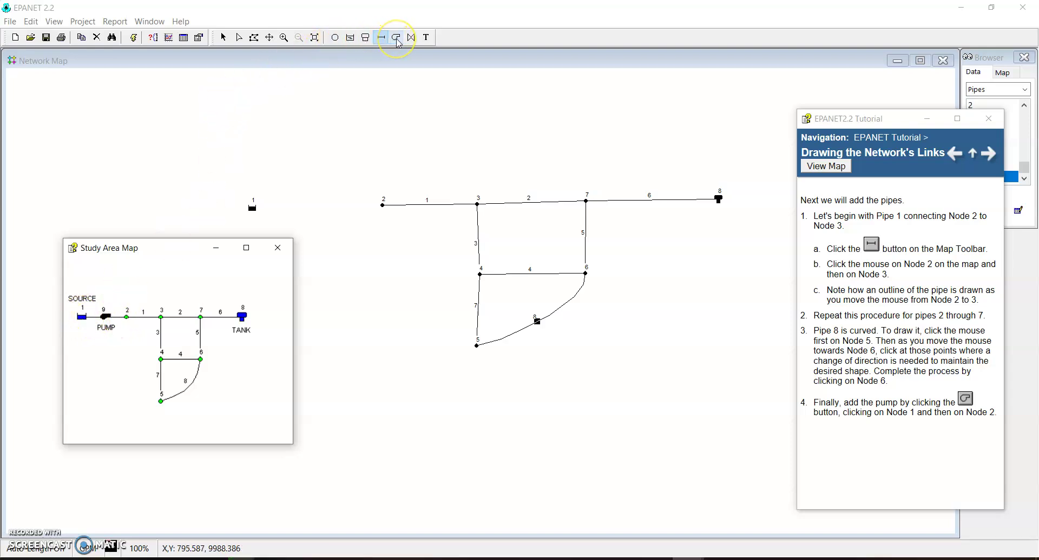
{"action": "left_click", "coordinate": [398, 41]}
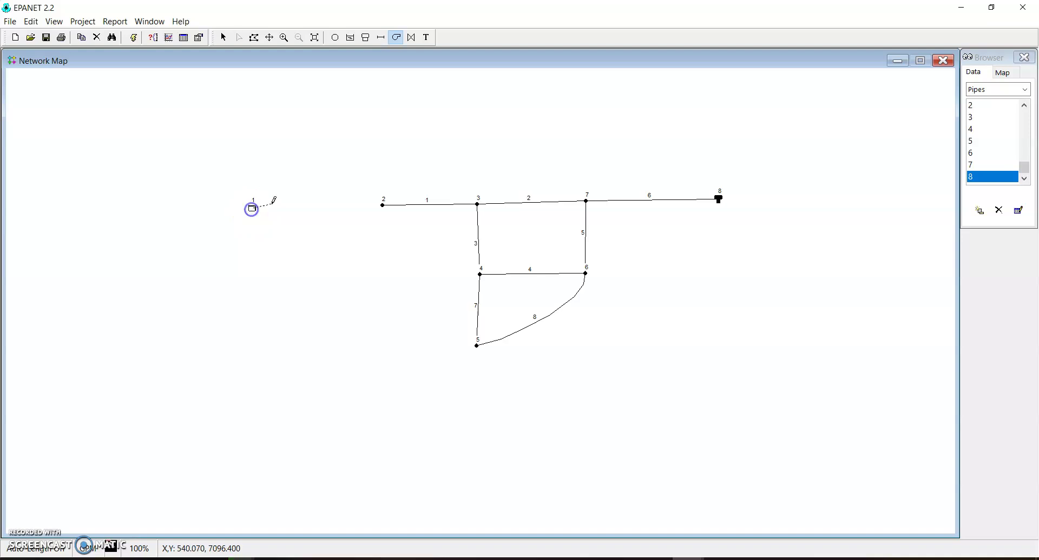
{"action": "left_click", "coordinate": [382, 204]}
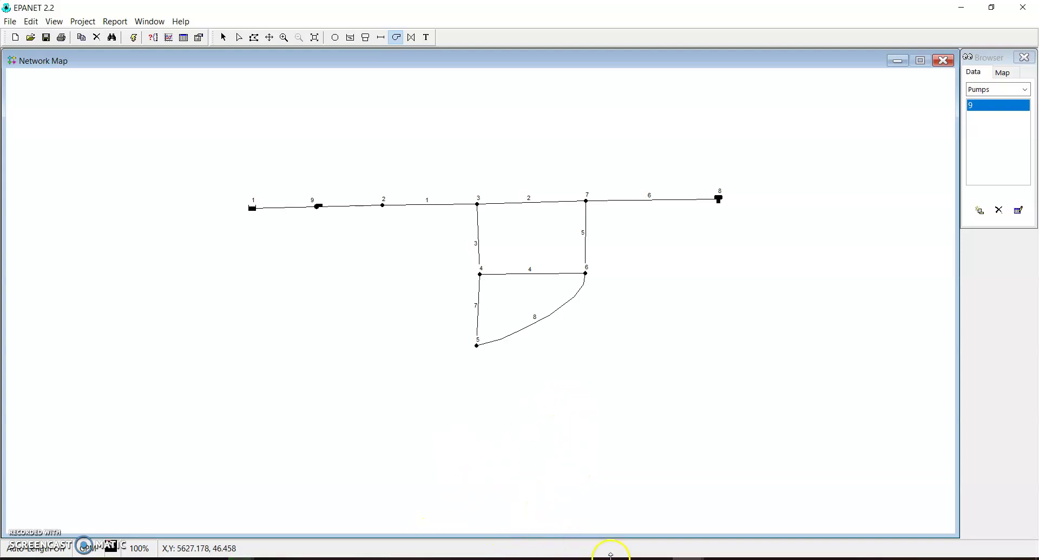
Bring the tutorial back, go to the Adding Map Labels topic, and move its window clear of the tank
{"action": "mouse_move", "coordinate": [671, 559]}
{"action": "left_click", "coordinate": [754, 498]}
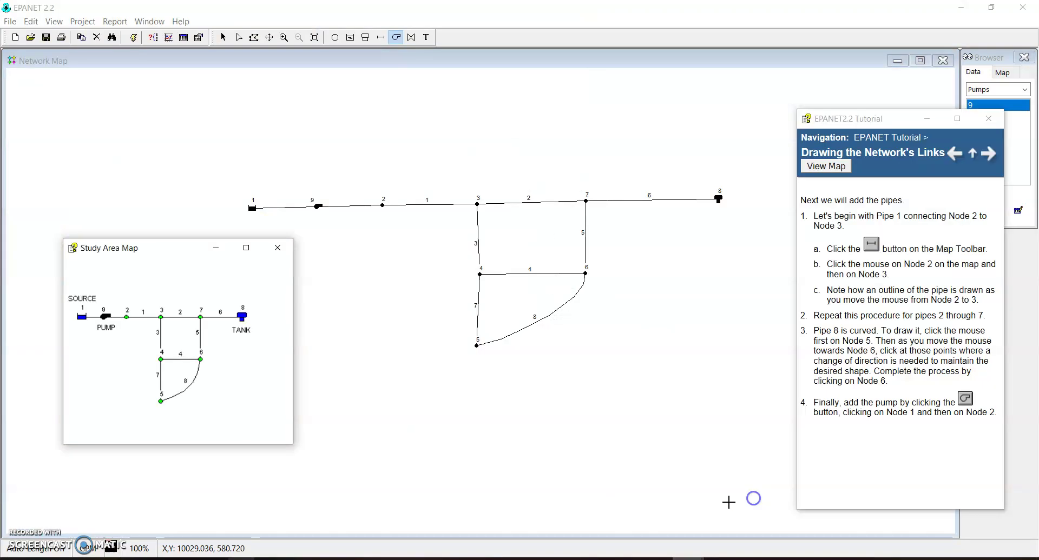
{"action": "left_click", "coordinate": [966, 174]}
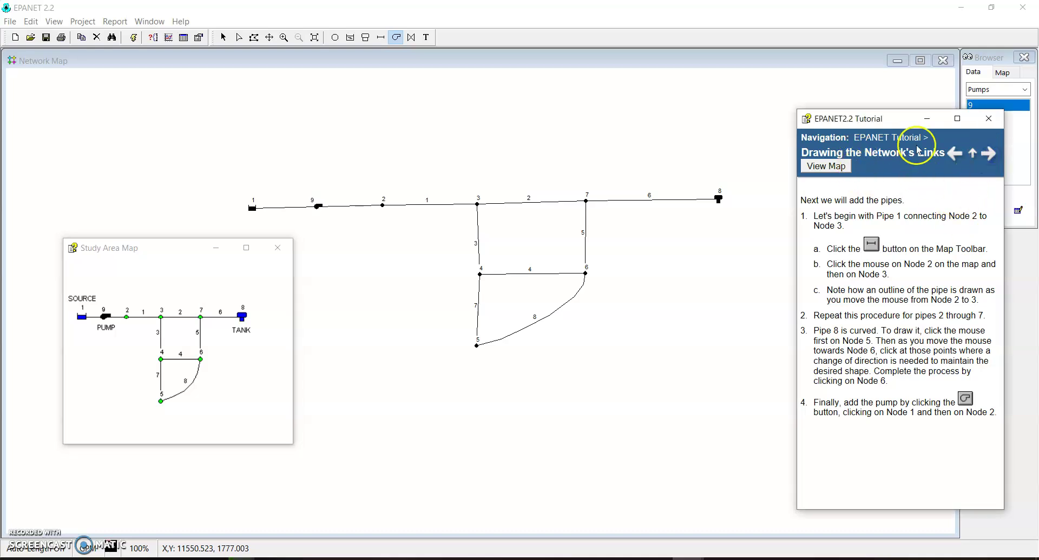
{"action": "left_click_drag", "start_coordinate": [902, 120], "coordinate": [847, 83]}
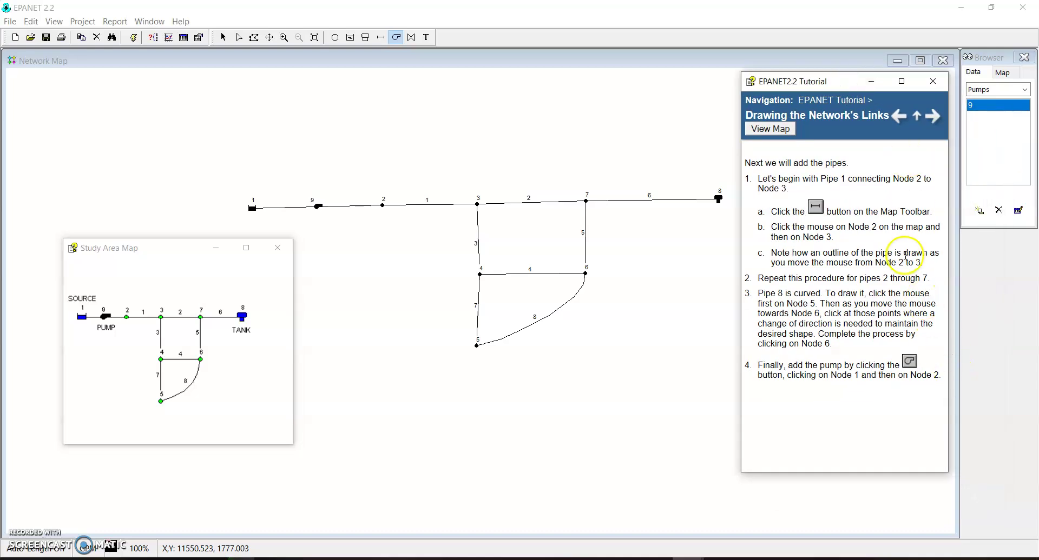
{"action": "left_click", "coordinate": [931, 116]}
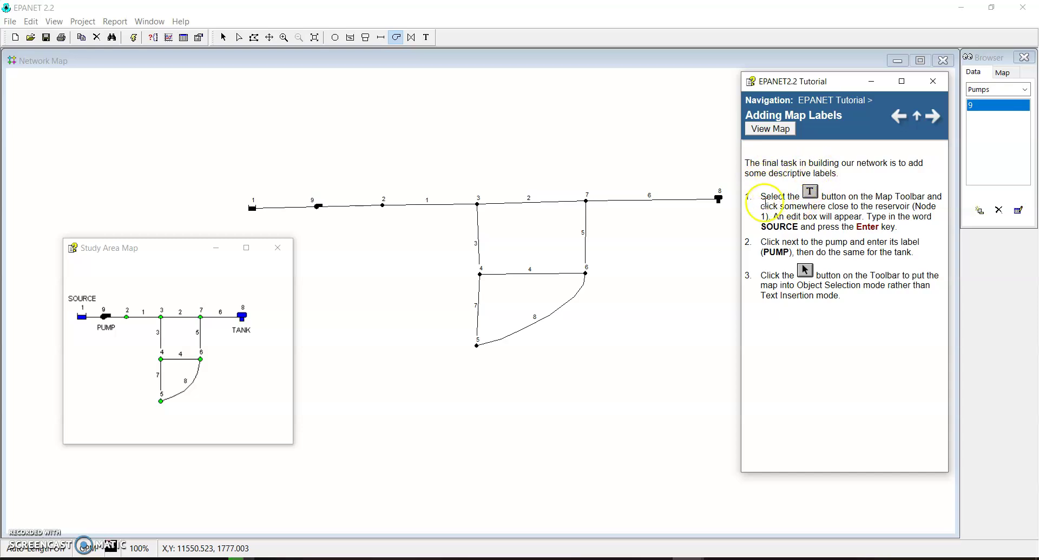
{"action": "left_click_drag", "start_coordinate": [847, 87], "coordinate": [881, 132]}
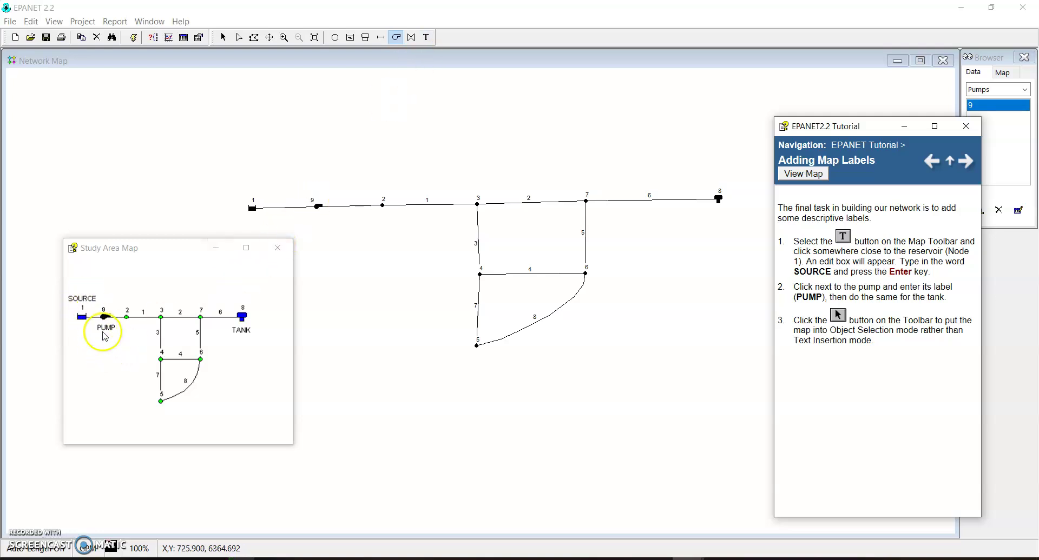
Add the text label PUMP to the network map just above reservoir 1
{"action": "left_click", "coordinate": [426, 36]}
{"action": "left_click", "coordinate": [250, 186]}
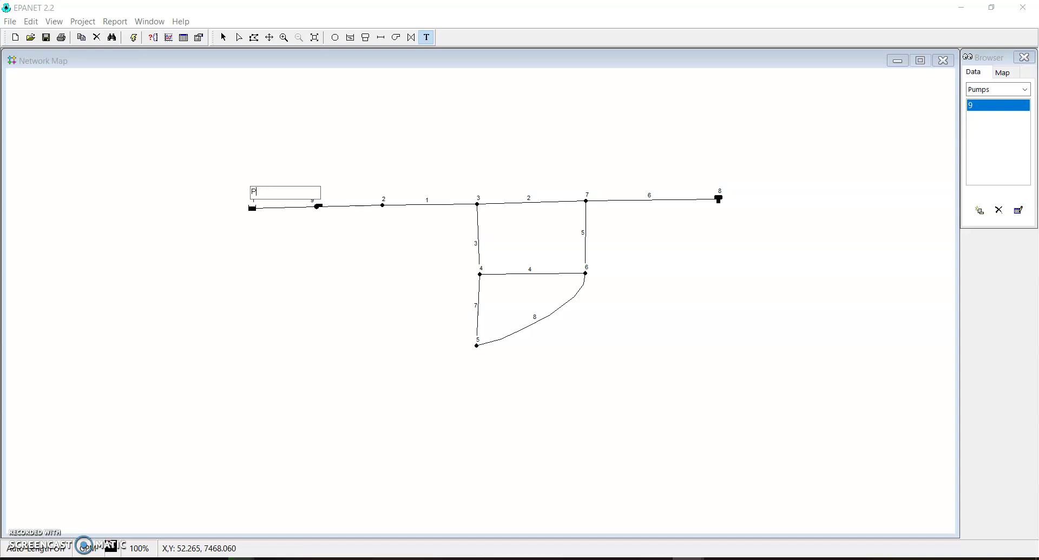
{"action": "key", "text": "Return"}
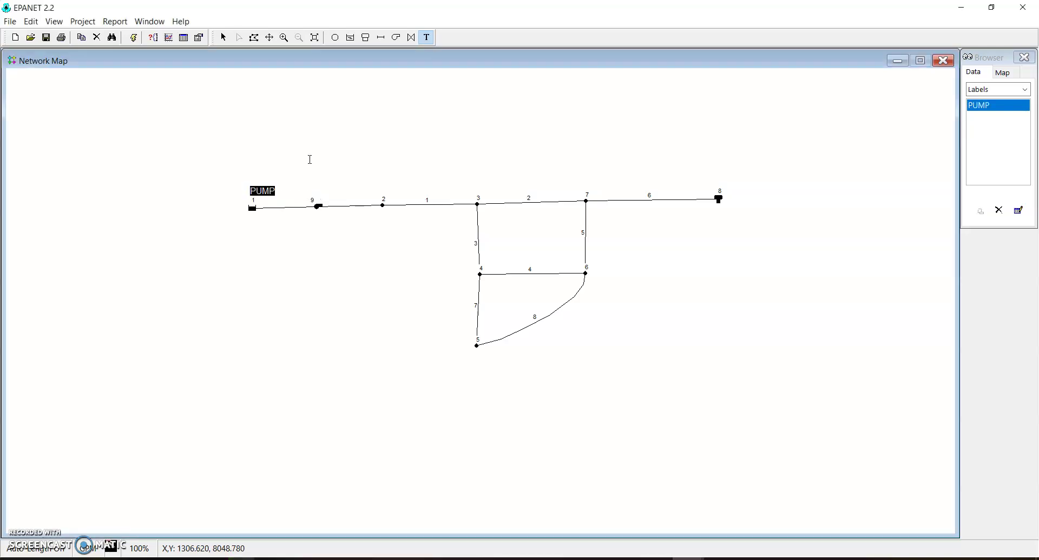